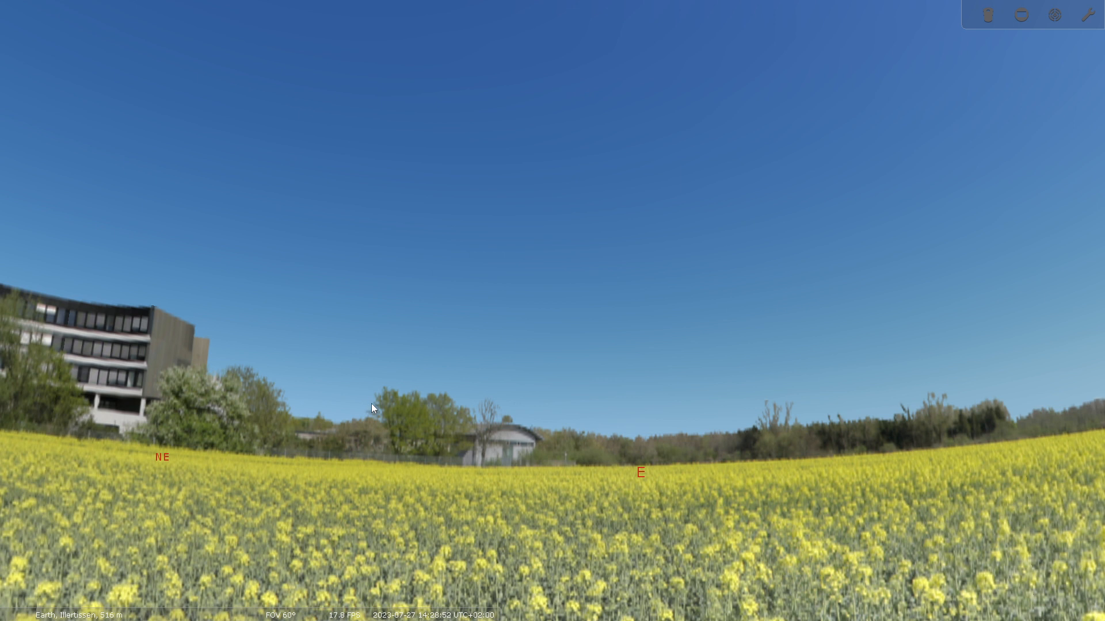
# - Open the Telescope Control plug-in's entry in the configuration and make sure it is set to load at startup
pyautogui.moveTo(25, 533)
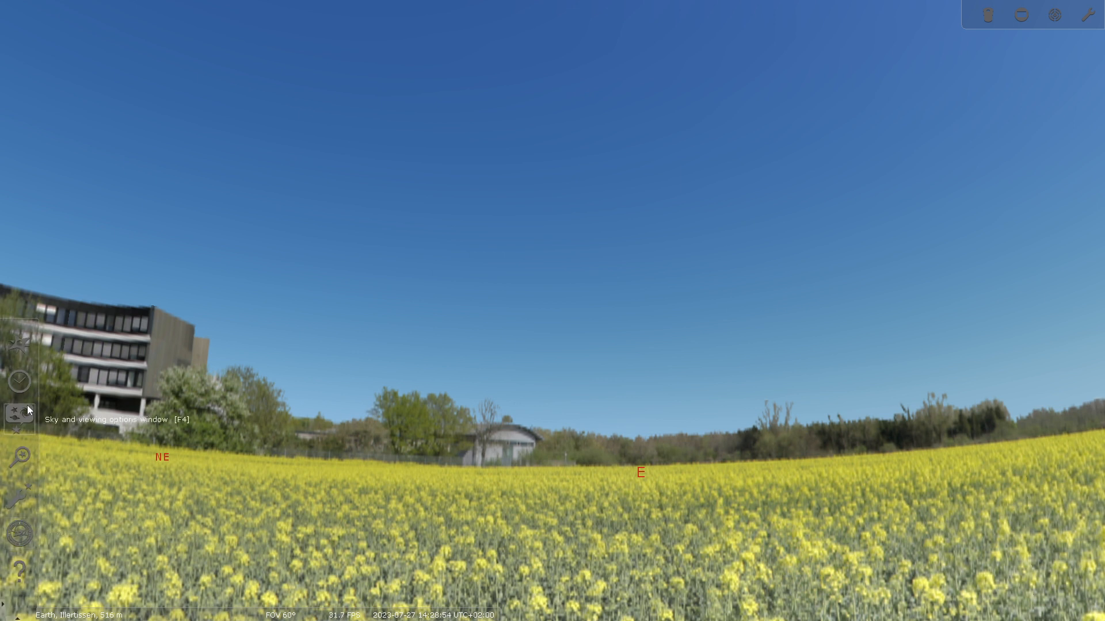
pyautogui.click(16, 496)
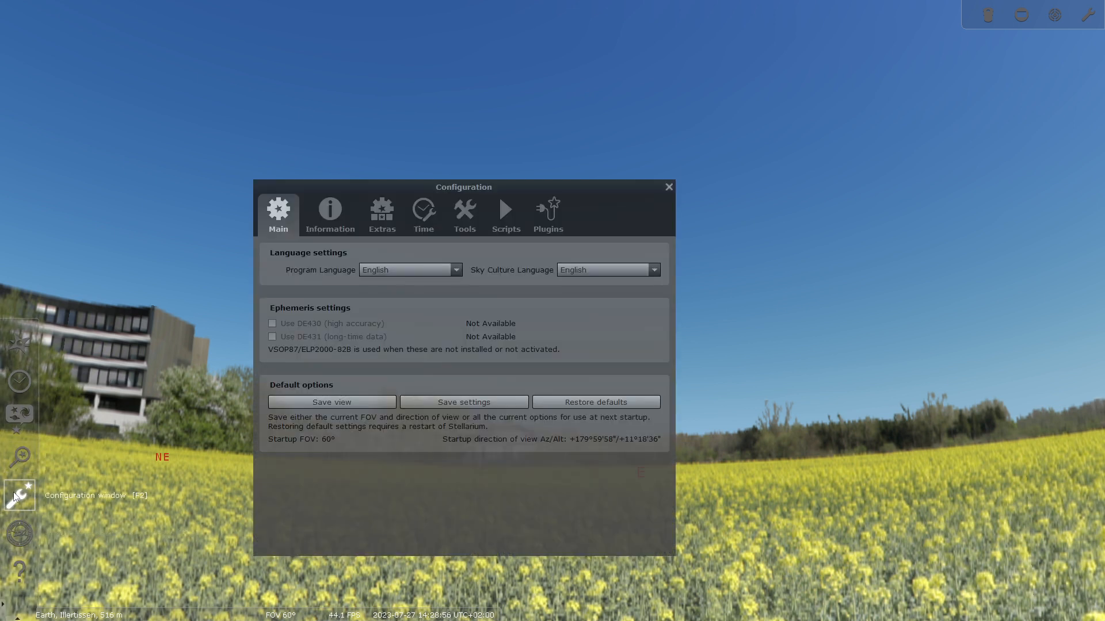
pyautogui.click(549, 221)
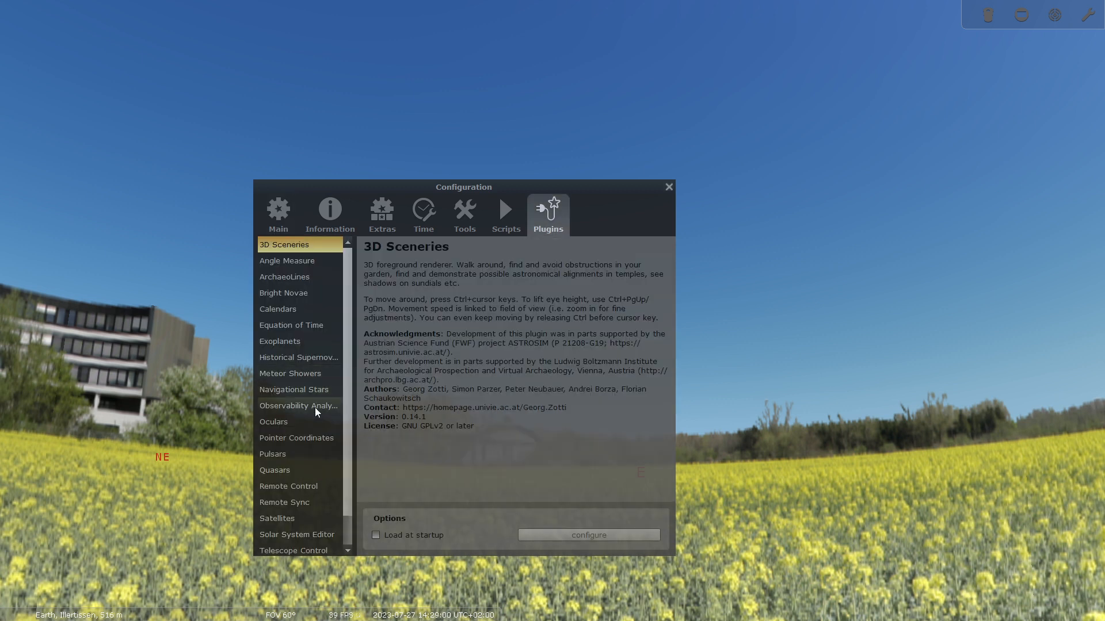
pyautogui.scroll(-1, 316, 406)
pyautogui.click(309, 524)
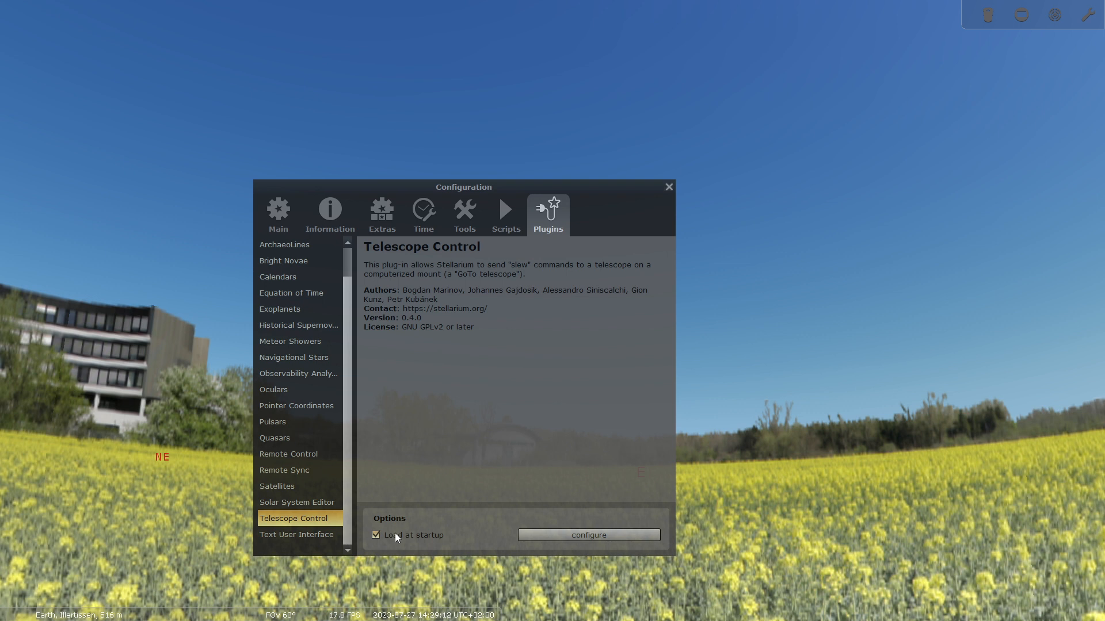
pyautogui.click(668, 187)
# - Open the telescope slewing window and bring up the list of controlled telescopes in its configuration
pyautogui.moveTo(403, 613)
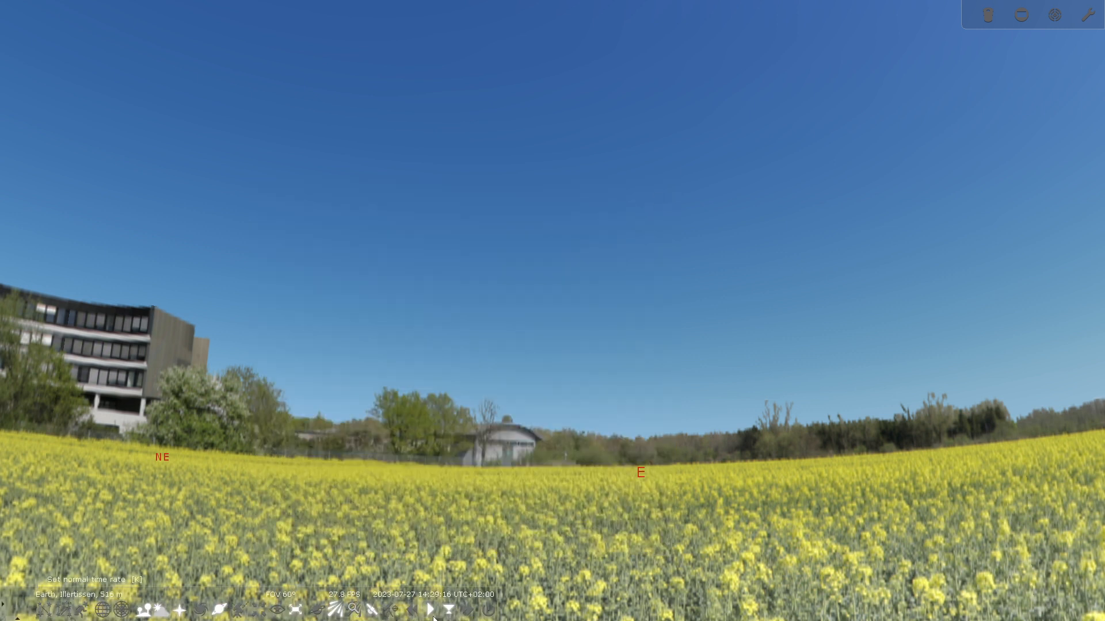
pyautogui.click(390, 611)
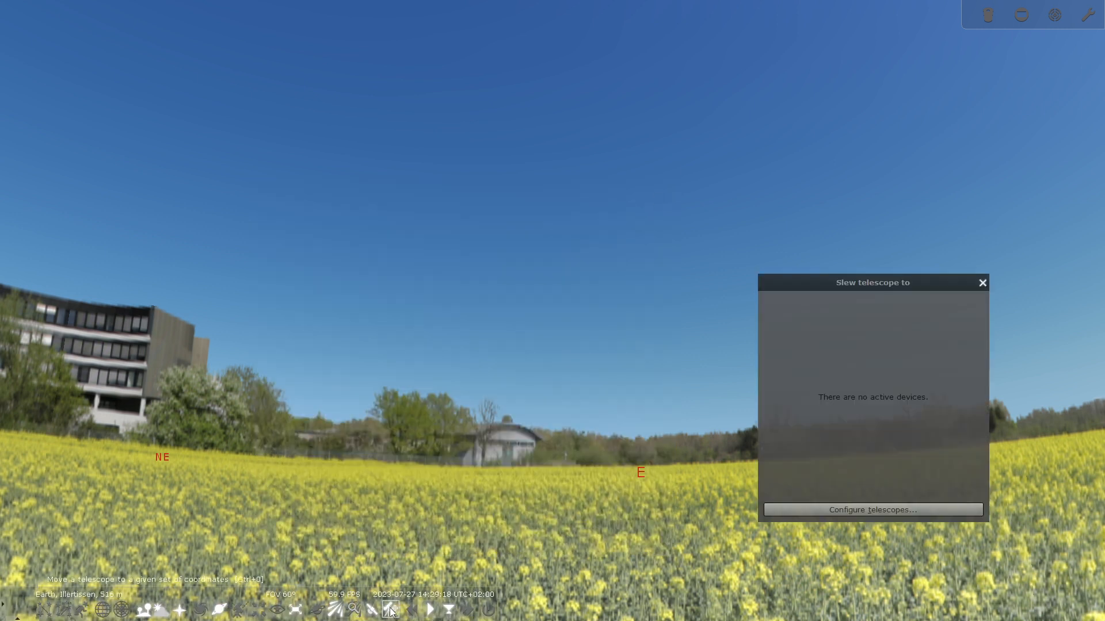
pyautogui.moveTo(833, 288); pyautogui.dragTo(809, 236)
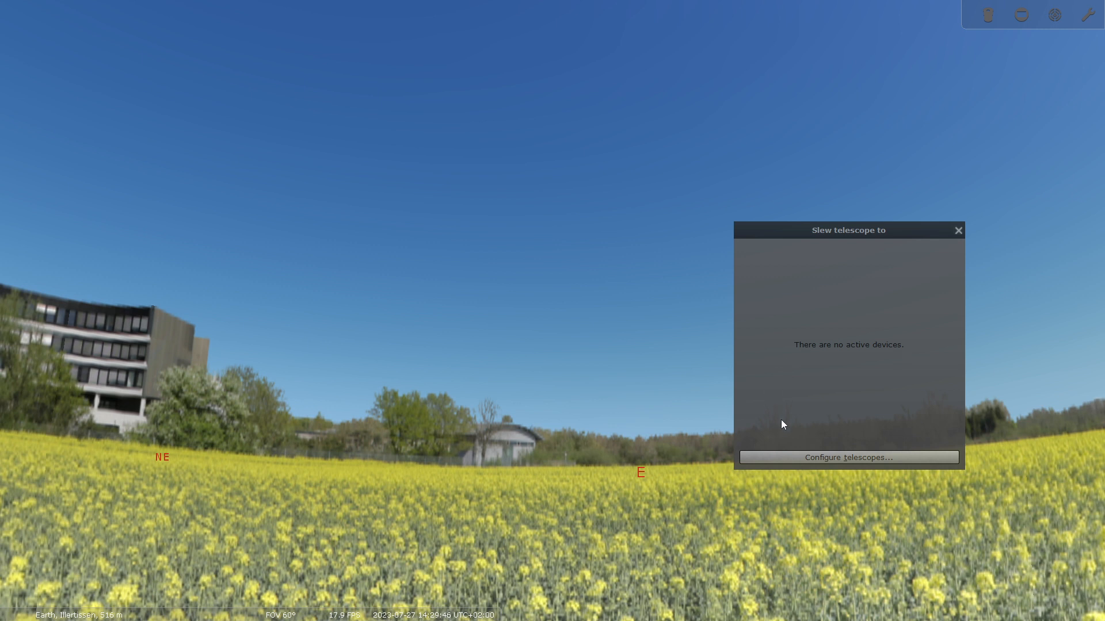
pyautogui.click(840, 459)
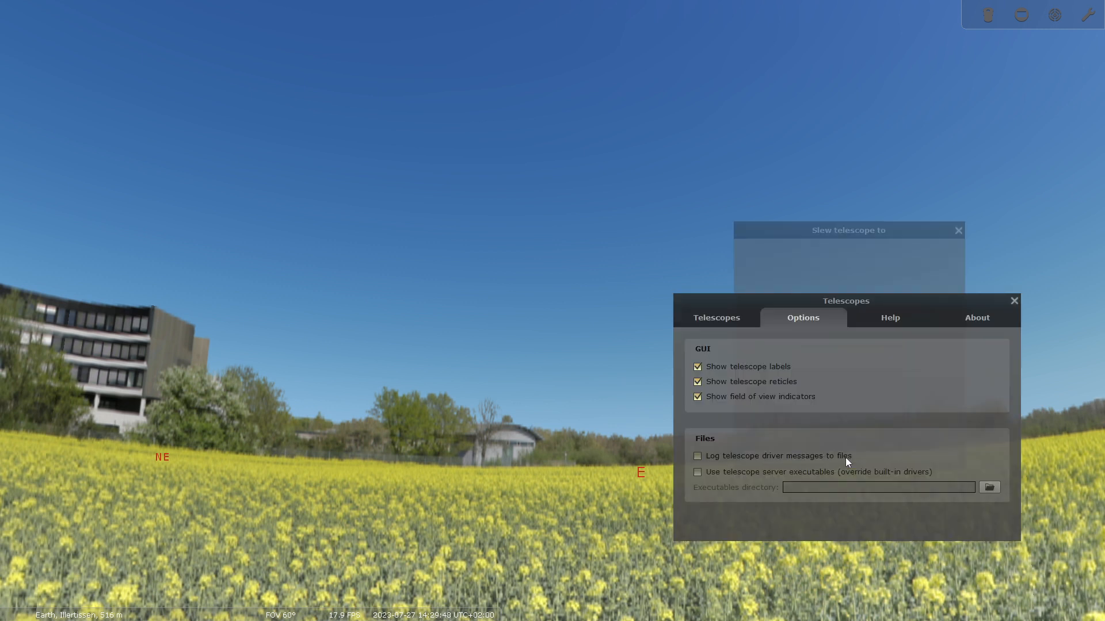
pyautogui.moveTo(855, 302); pyautogui.dragTo(470, 247)
pyautogui.click(722, 309)
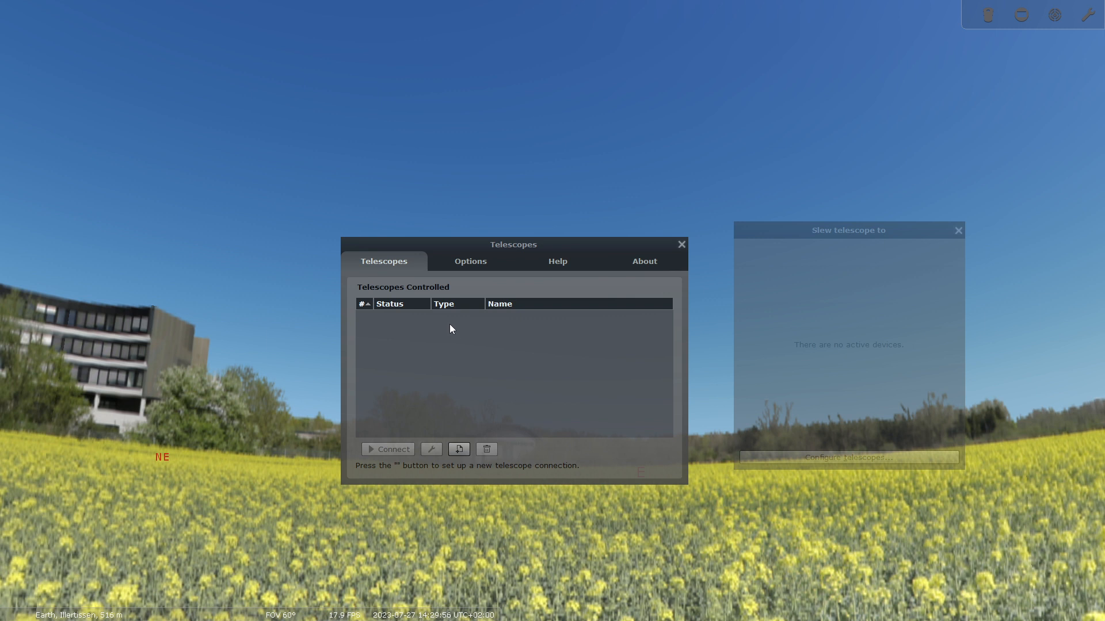
# - Add a new telescope controlled by ASCOM and name it "Skywatcher 200 PDS"
pyautogui.click(460, 452)
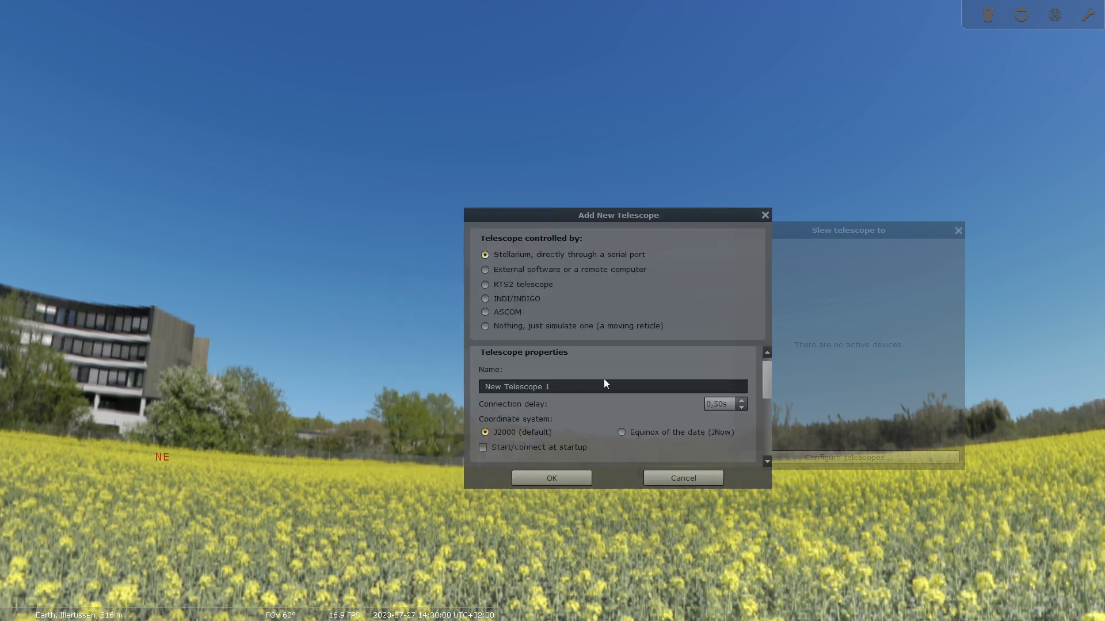
pyautogui.moveTo(627, 215); pyautogui.dragTo(552, 212)
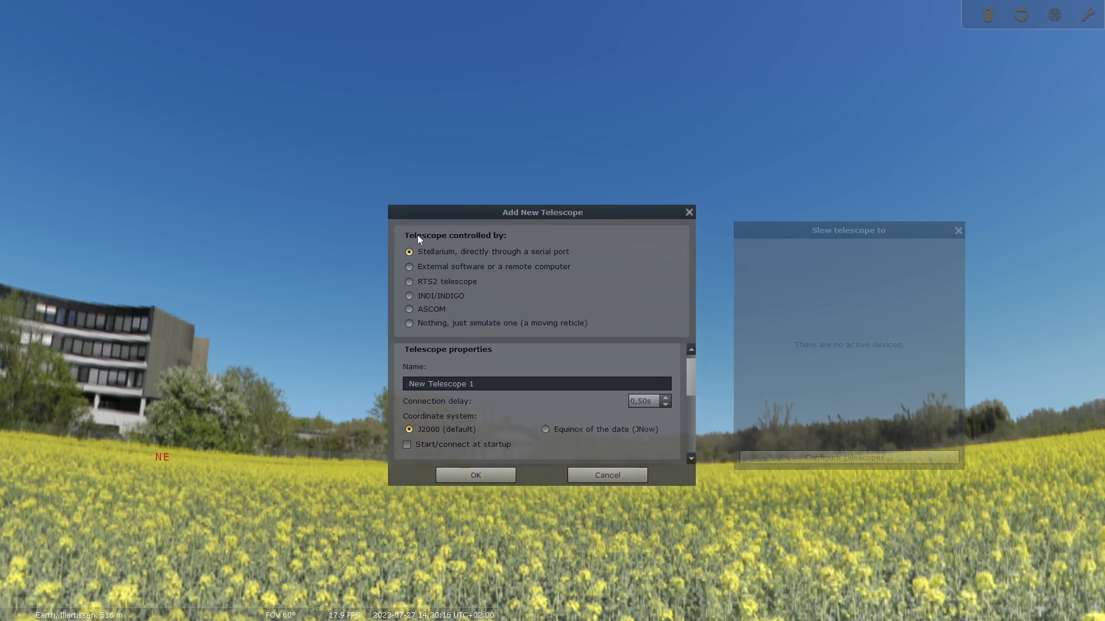
pyautogui.click(409, 310)
pyautogui.tripleClick(486, 384)
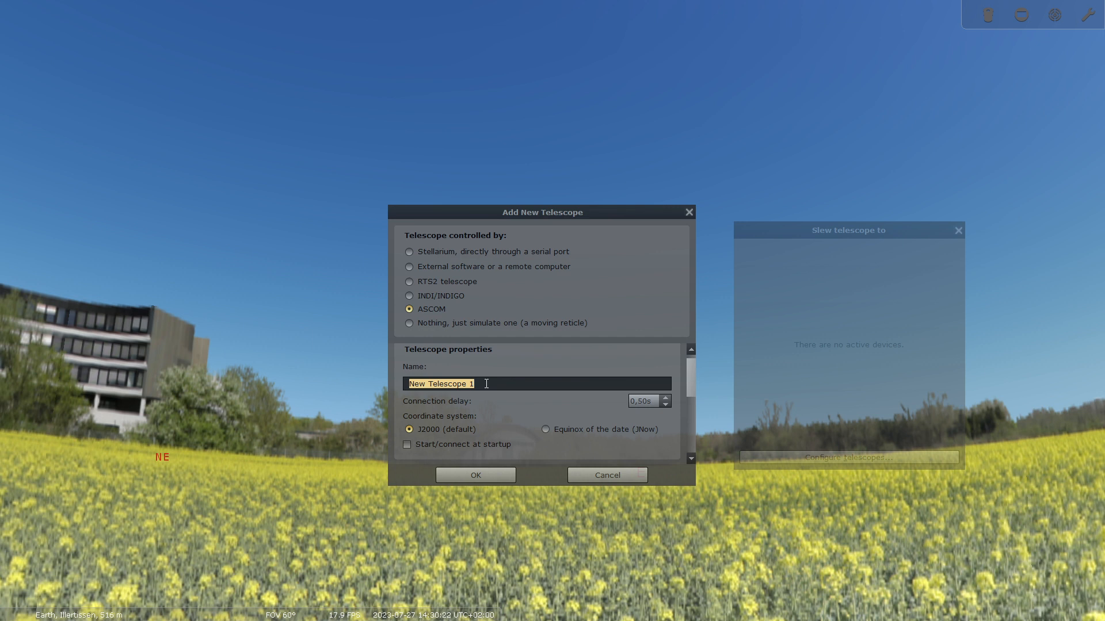
pyautogui.write('Skywatcher 200 PDS')
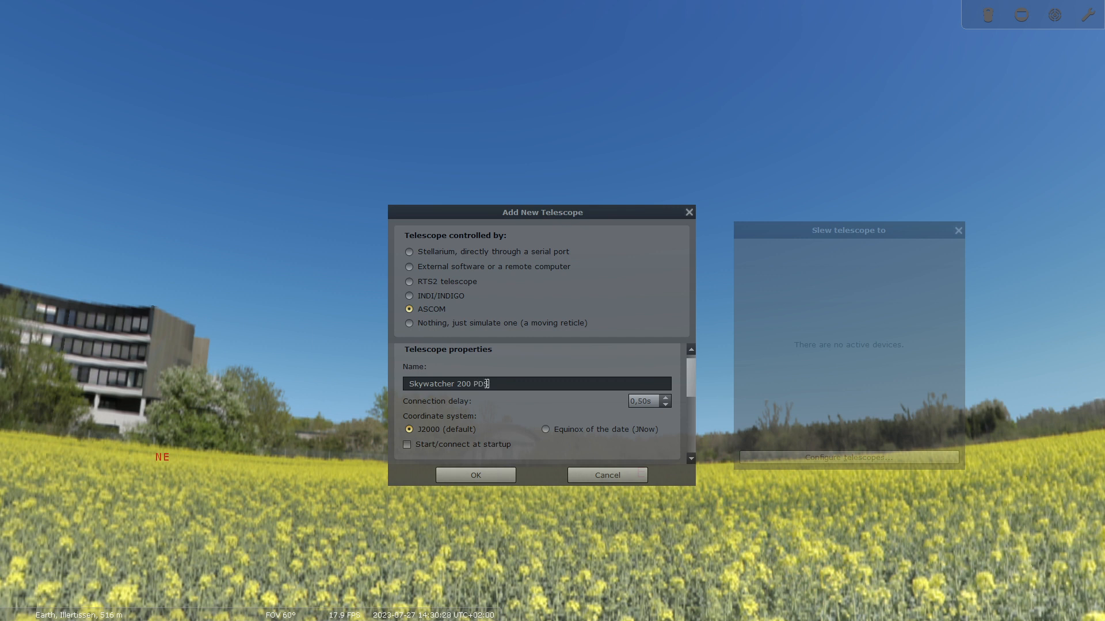
# - Choose EQMOD ASCOM HEQ5/6 as the ASCOM driver for the new telescope
pyautogui.scroll(-1, 484, 366)
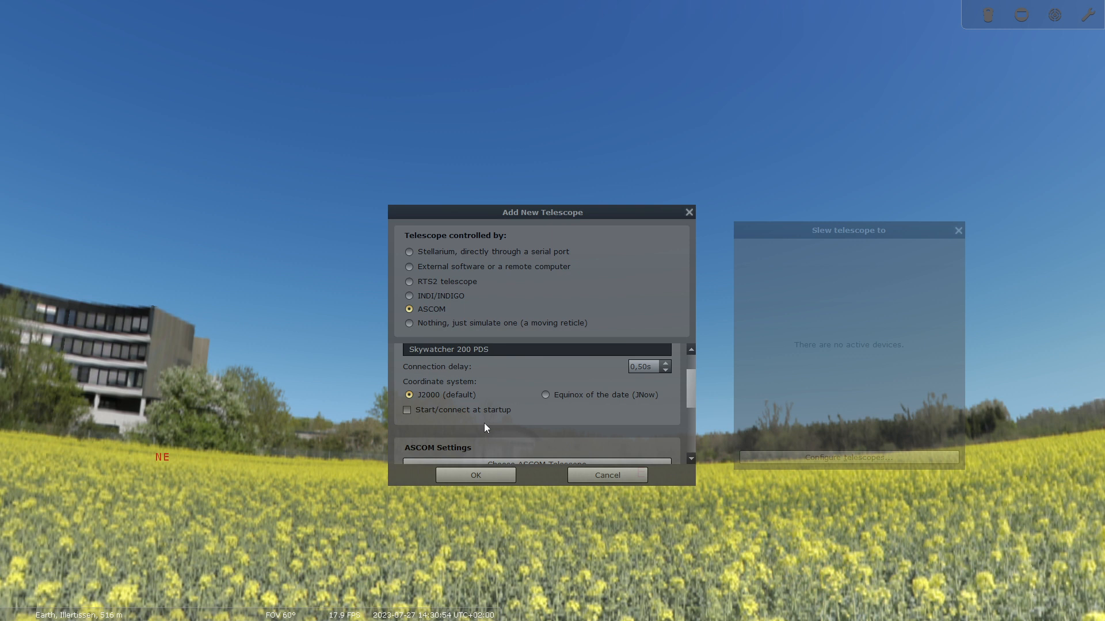
pyautogui.scroll(-2, 484, 423)
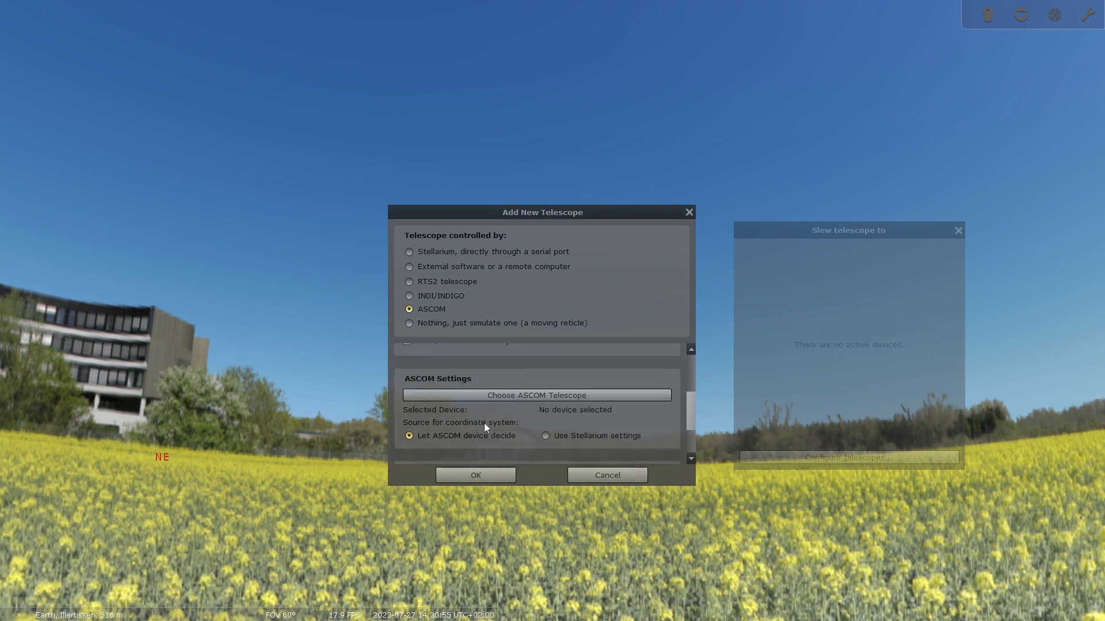
pyautogui.click(541, 395)
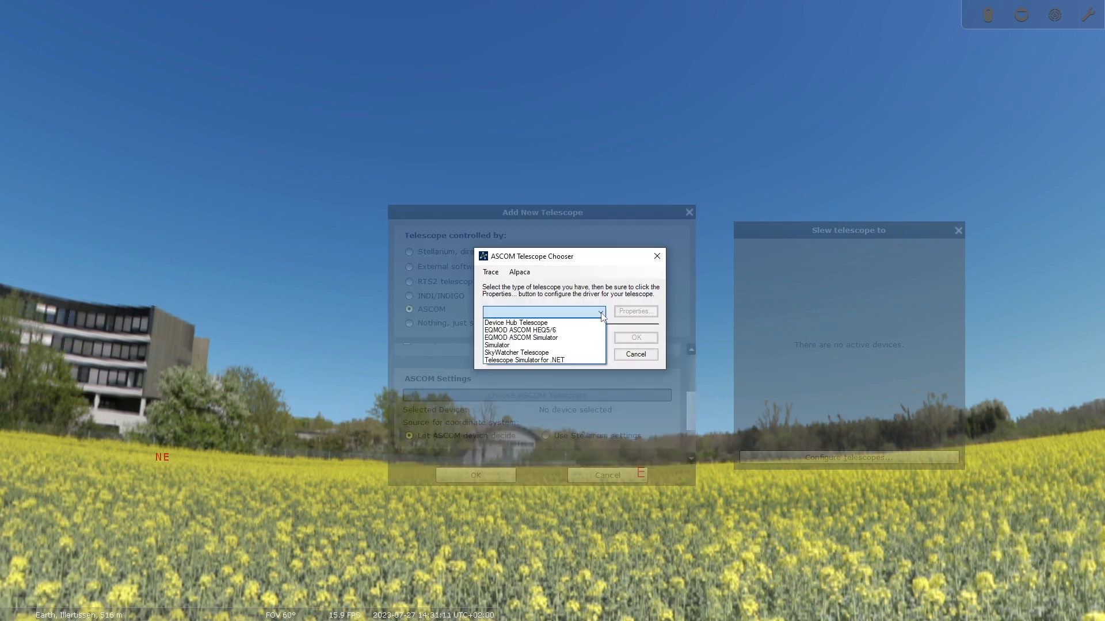
pyautogui.click(544, 330)
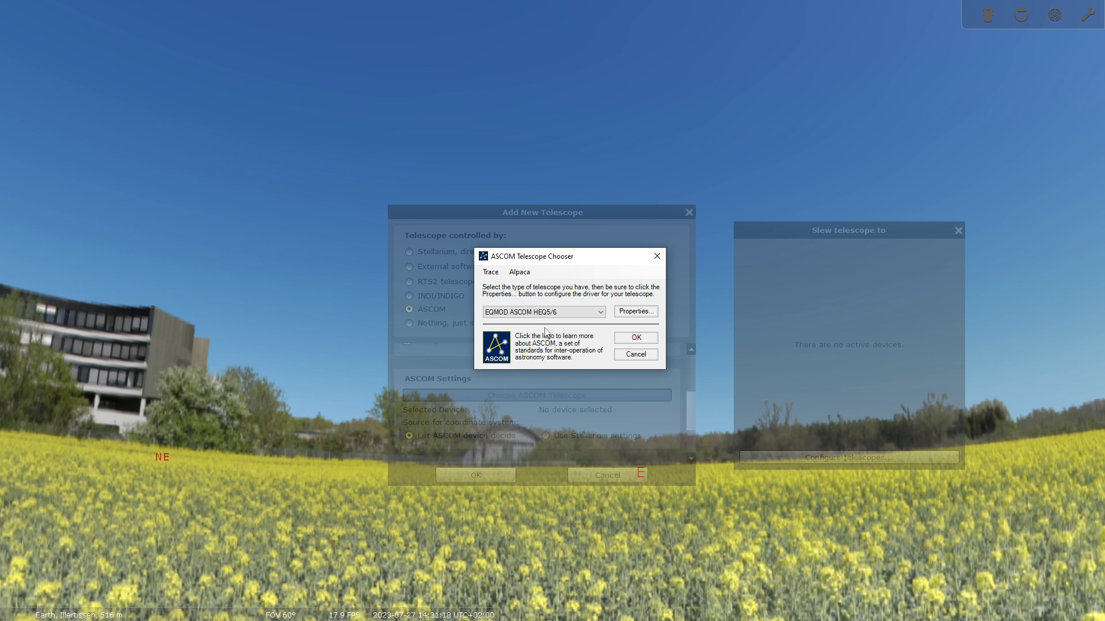
# - Detect the mount's port in the EQMOD driver properties and accept the driver selection
pyautogui.click(637, 314)
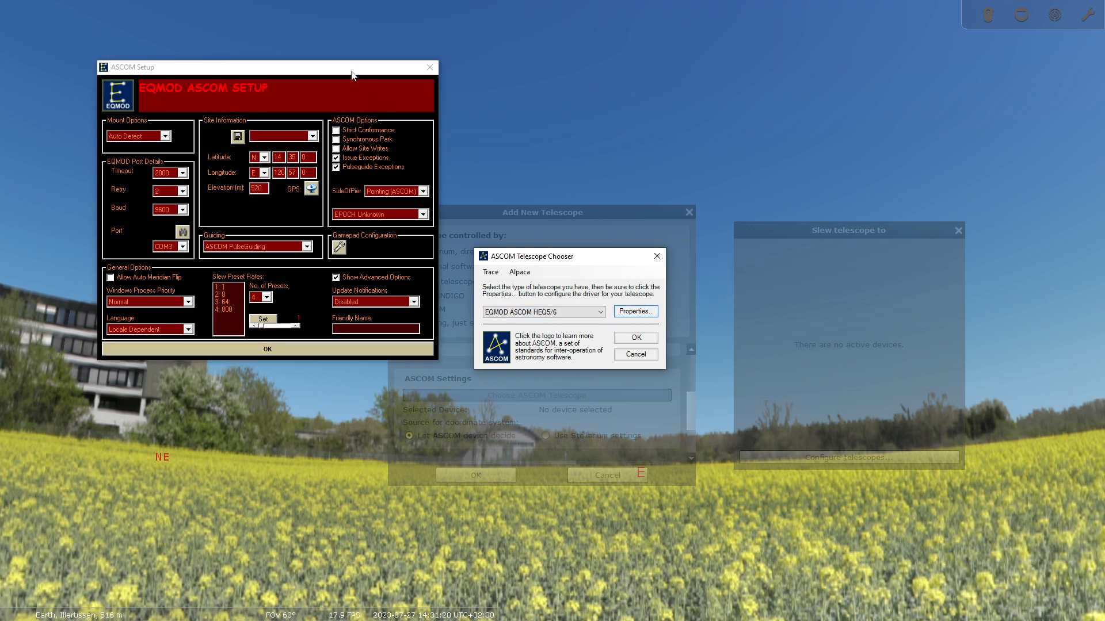
pyautogui.moveTo(325, 65); pyautogui.dragTo(326, 110)
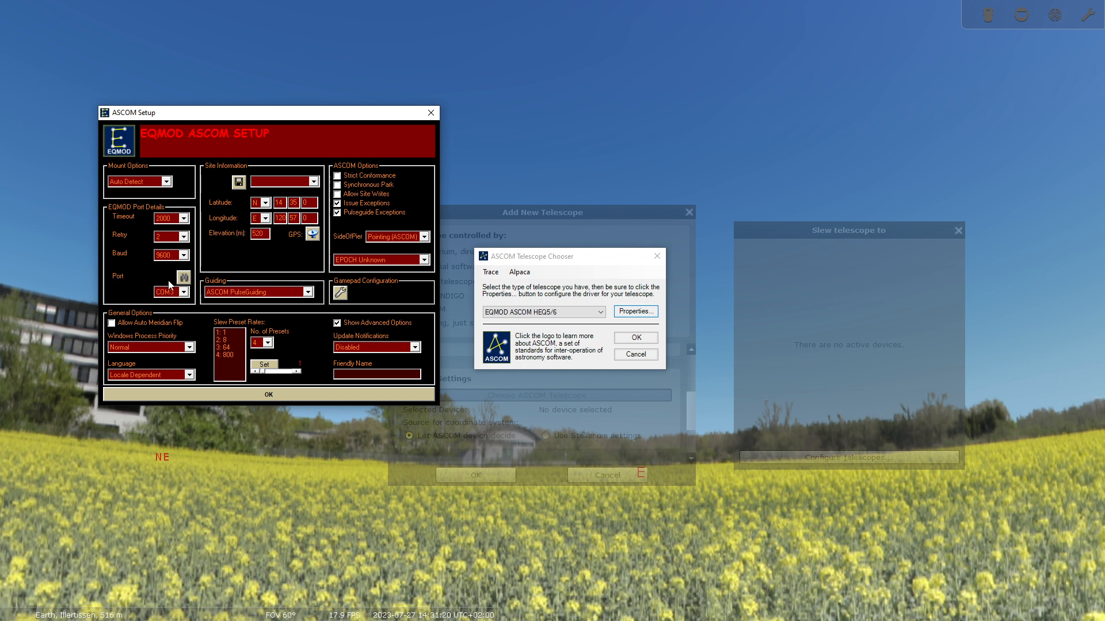
pyautogui.click(184, 279)
pyautogui.click(268, 396)
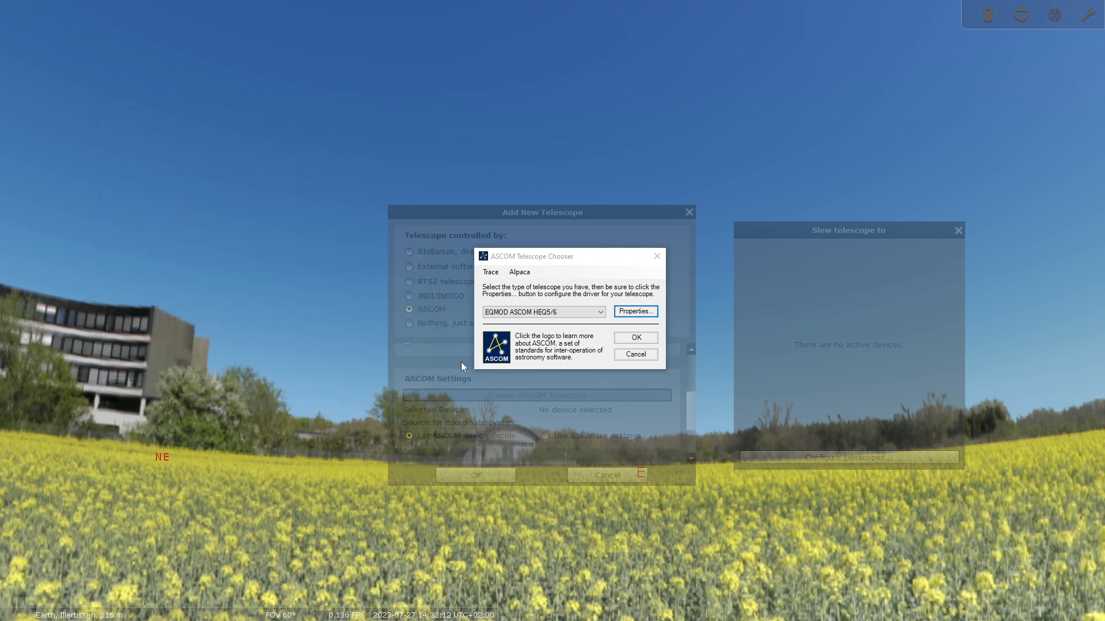
pyautogui.click(641, 339)
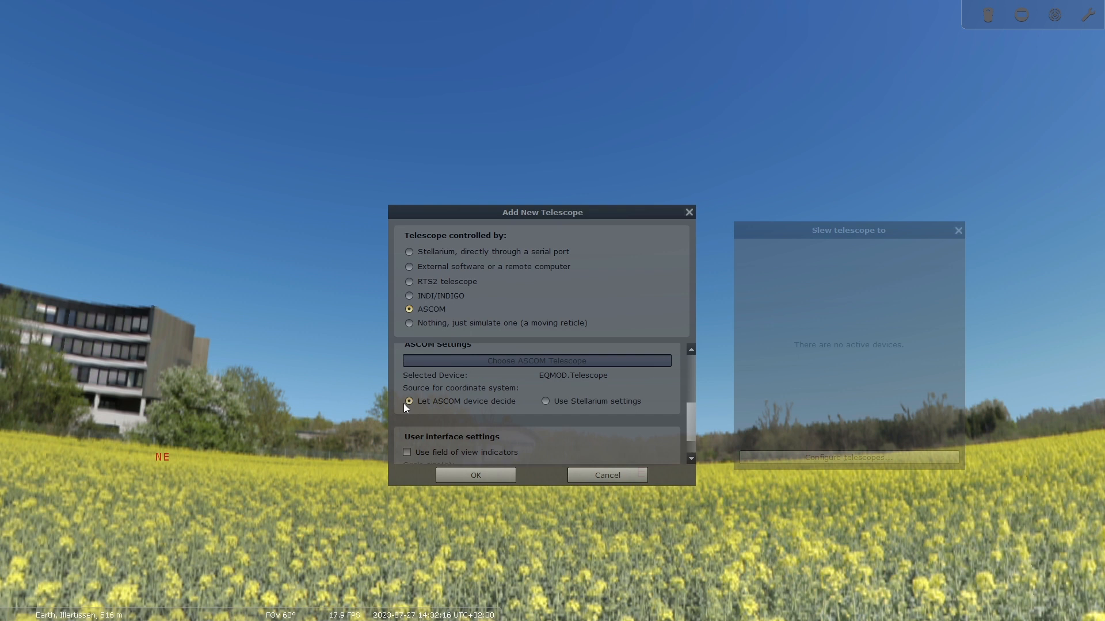
# - Use Stellarium settings as the source for the coordinate system and save the new telescope
pyautogui.click(561, 402)
pyautogui.scroll(-1, 565, 415)
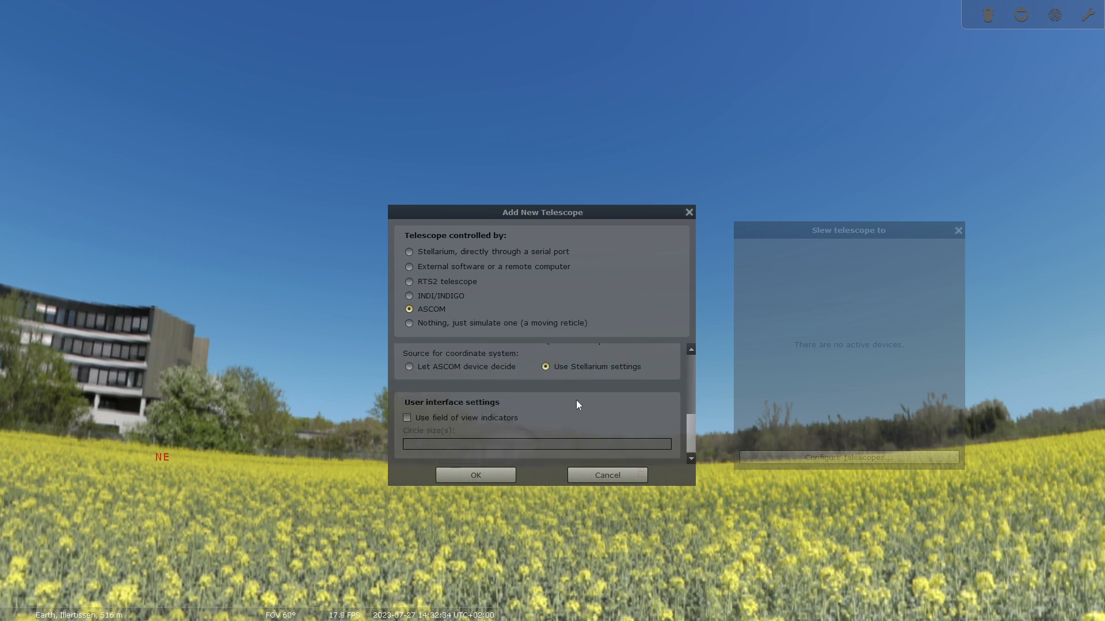
pyautogui.click(501, 476)
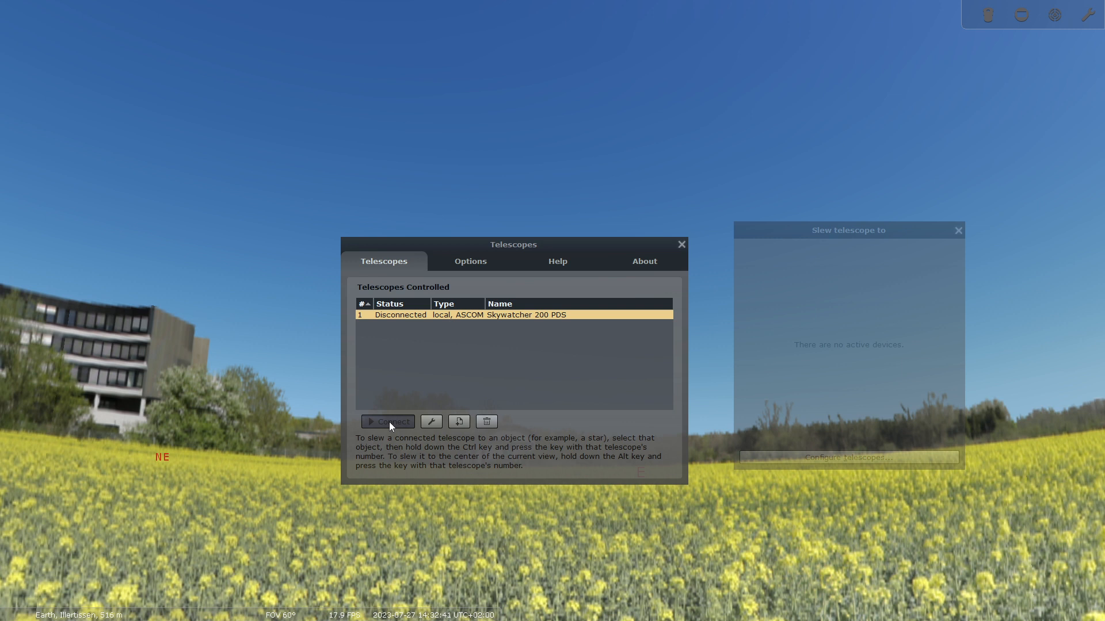
# - Connect the Skywatcher 200 PDS telescope and close the telescope list
pyautogui.click(389, 423)
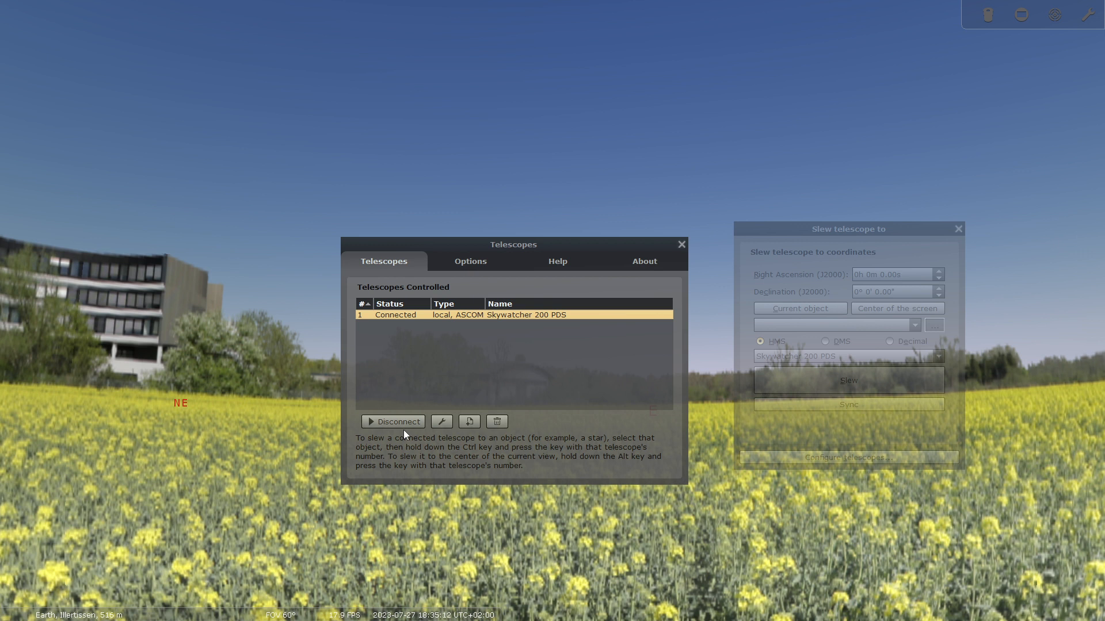
pyautogui.click(681, 245)
# - Find the connected Skywatcher 200 PDS reticle in the sky and examine where the telescope points
pyautogui.moveTo(381, 177)
pyautogui.mouseDown()
pyautogui.moveTo(735, 229)
pyautogui.moveTo(491, 264)
pyautogui.moveTo(668, 244)
pyautogui.moveTo(551, 271)
pyautogui.mouseUp()
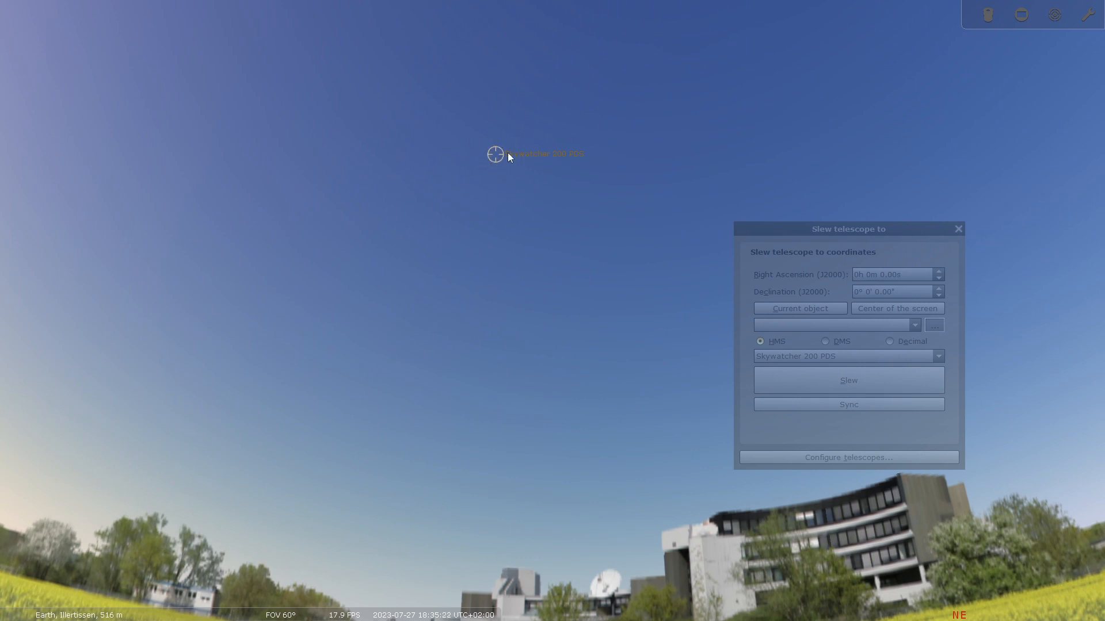
pyautogui.scroll(2, 484, 135)
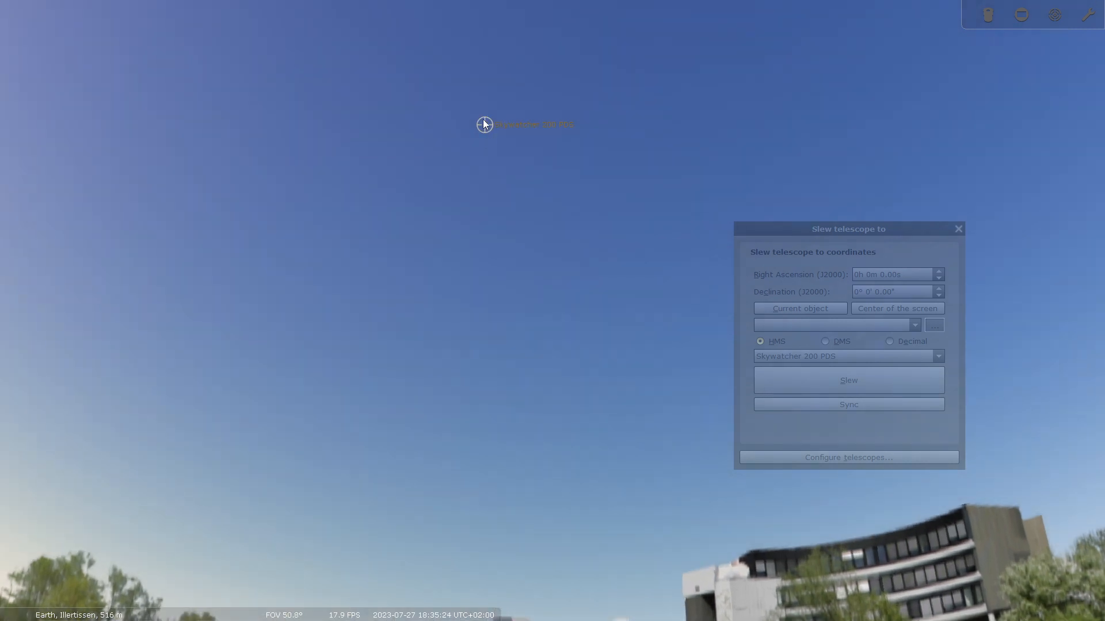
pyautogui.moveTo(448, 82); pyautogui.dragTo(492, 221)
pyautogui.scroll(3, 567, 158)
pyautogui.scroll(1, 565, 146)
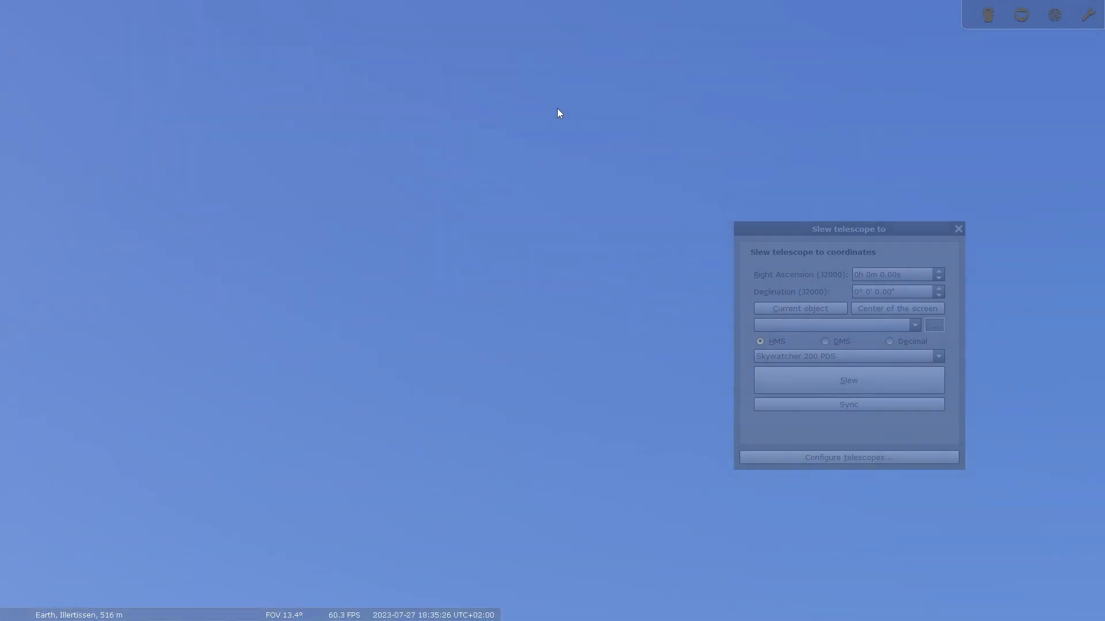
pyautogui.scroll(-2, 556, 113)
pyautogui.moveTo(577, 355); pyautogui.dragTo(547, 253)
pyautogui.scroll(-3, 550, 264)
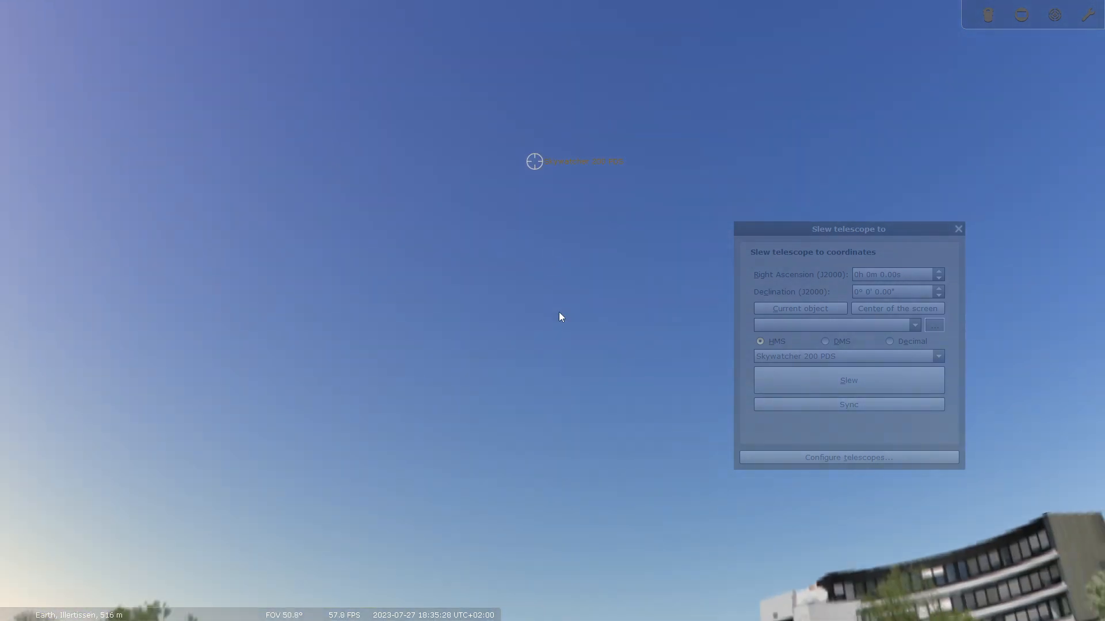
pyautogui.moveTo(557, 291); pyautogui.dragTo(510, 249)
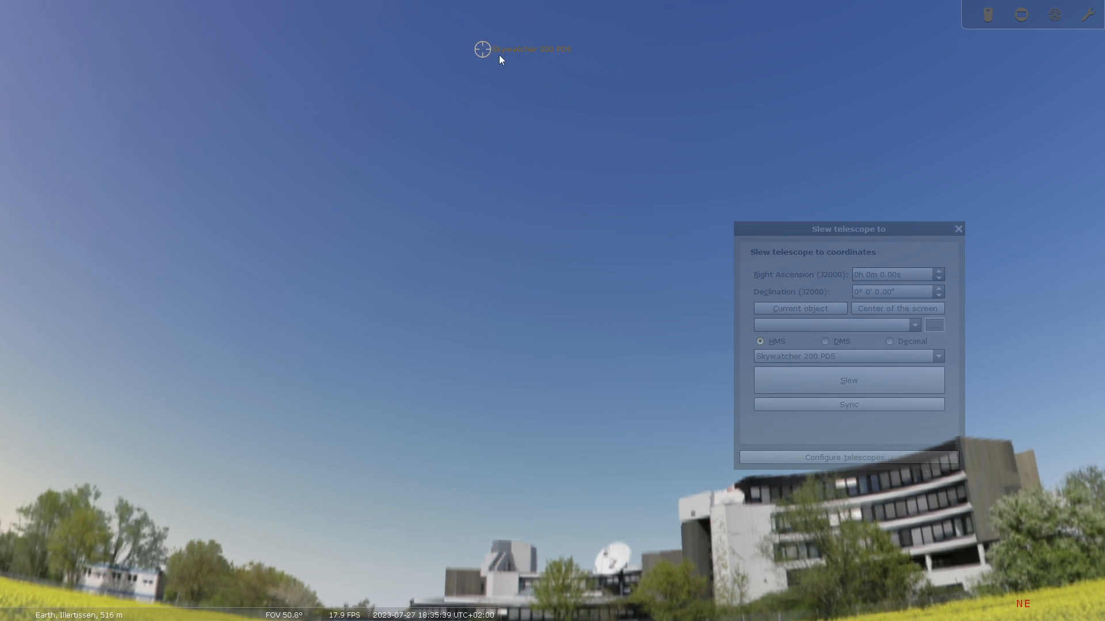
# - Advance the simulation time on 2023-07-27 to hour 23 to show the night sky
pyautogui.click(22, 382)
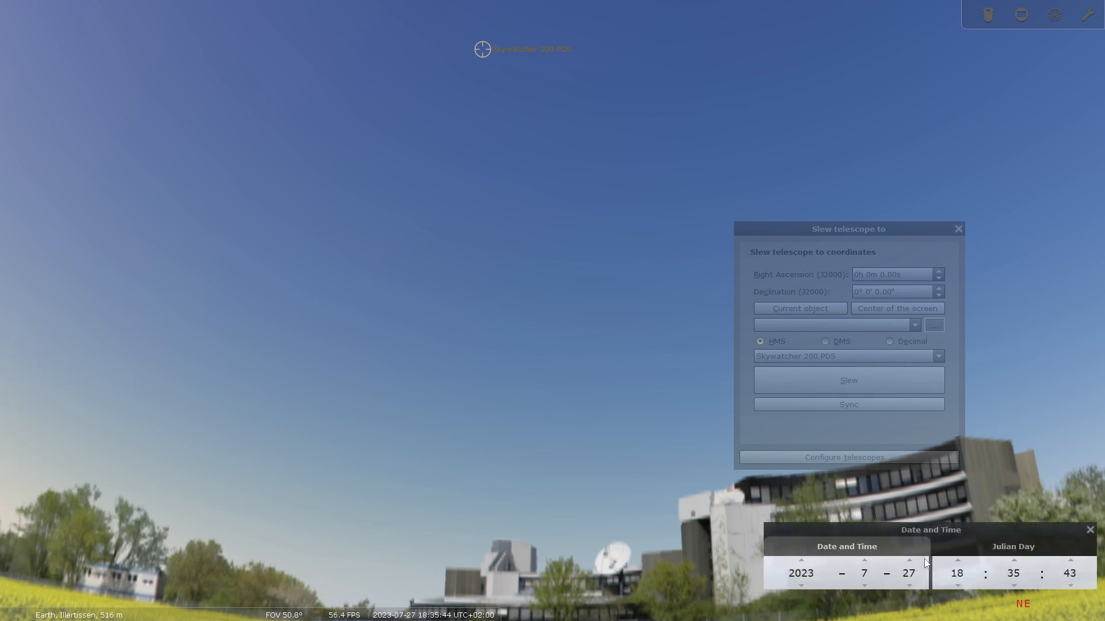
pyautogui.click(957, 561)
pyautogui.click(957, 560)
pyautogui.click(958, 561)
pyautogui.click(957, 561)
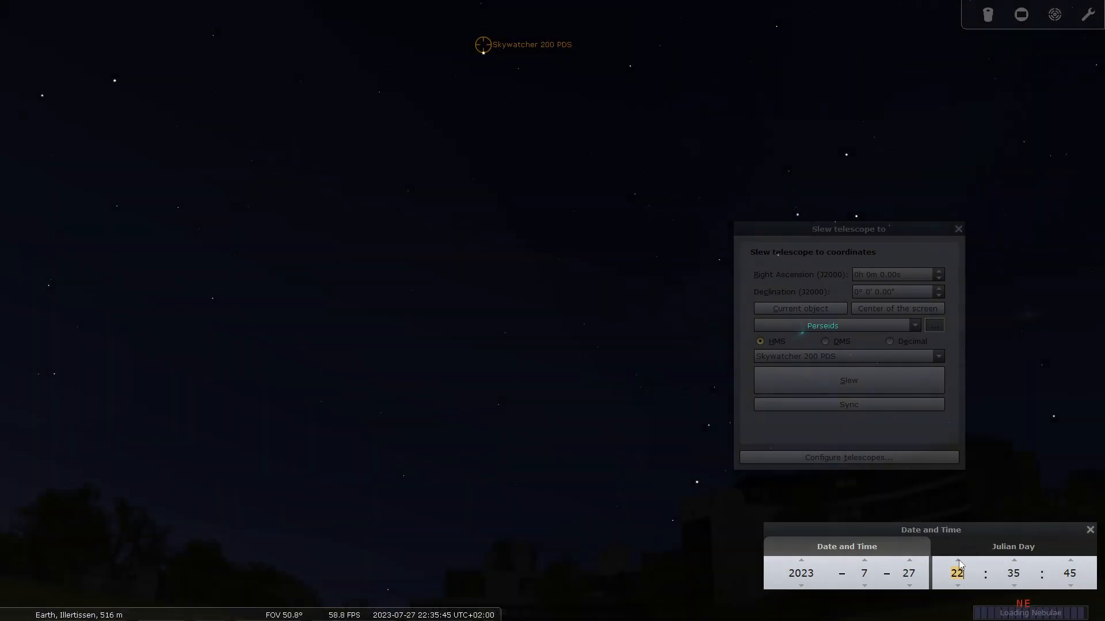
pyautogui.click(958, 560)
# - Select the star Muscida, load its coordinates as the slew target and move the slewing window aside
pyautogui.click(287, 354)
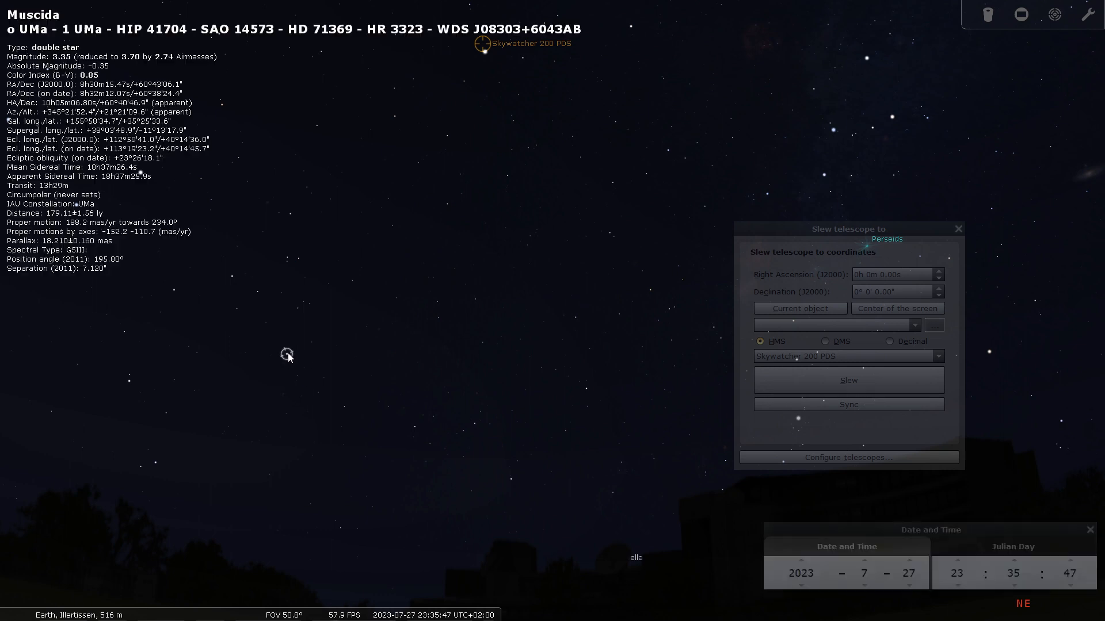
pyautogui.click(799, 309)
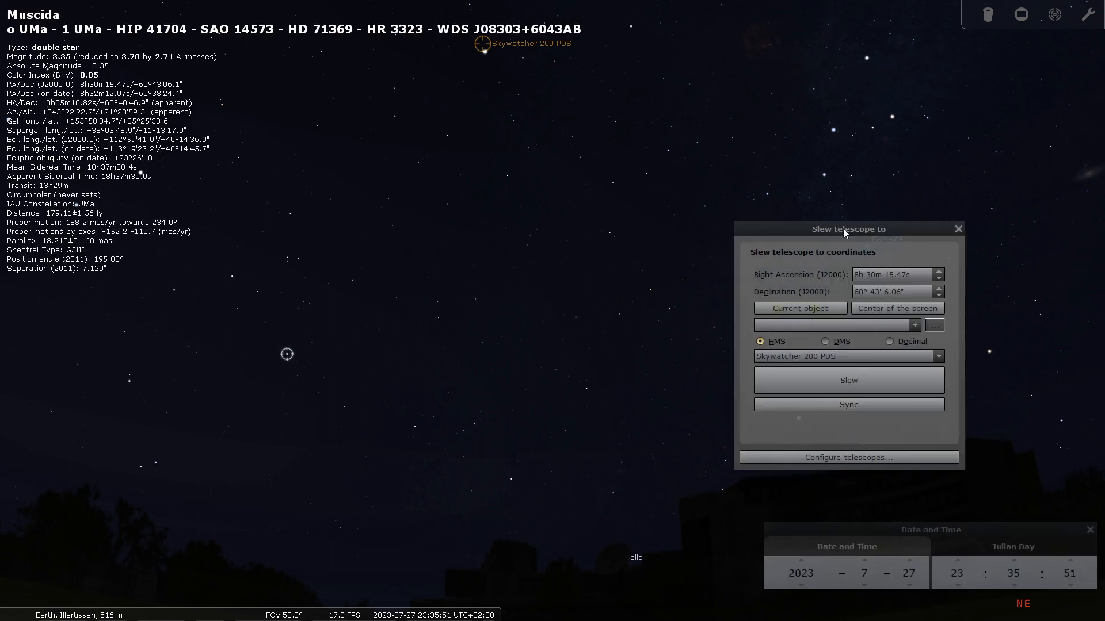
pyautogui.moveTo(843, 229); pyautogui.dragTo(882, 215)
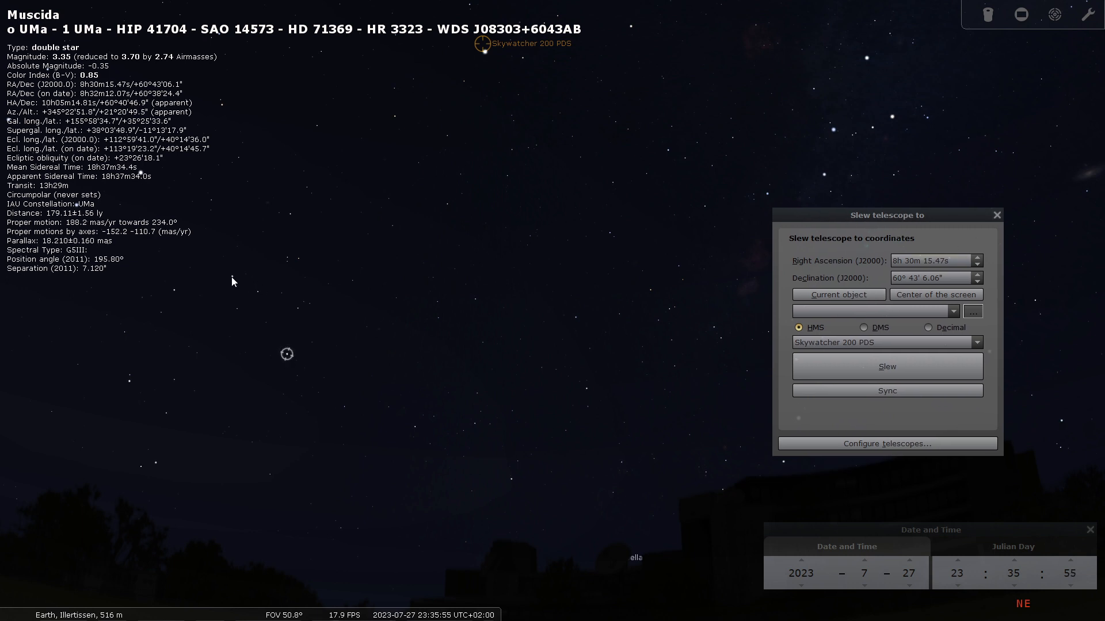
# - Select the star Alhaud IV and load its coordinates as the slew target
pyautogui.click(231, 278)
pyautogui.click(850, 294)
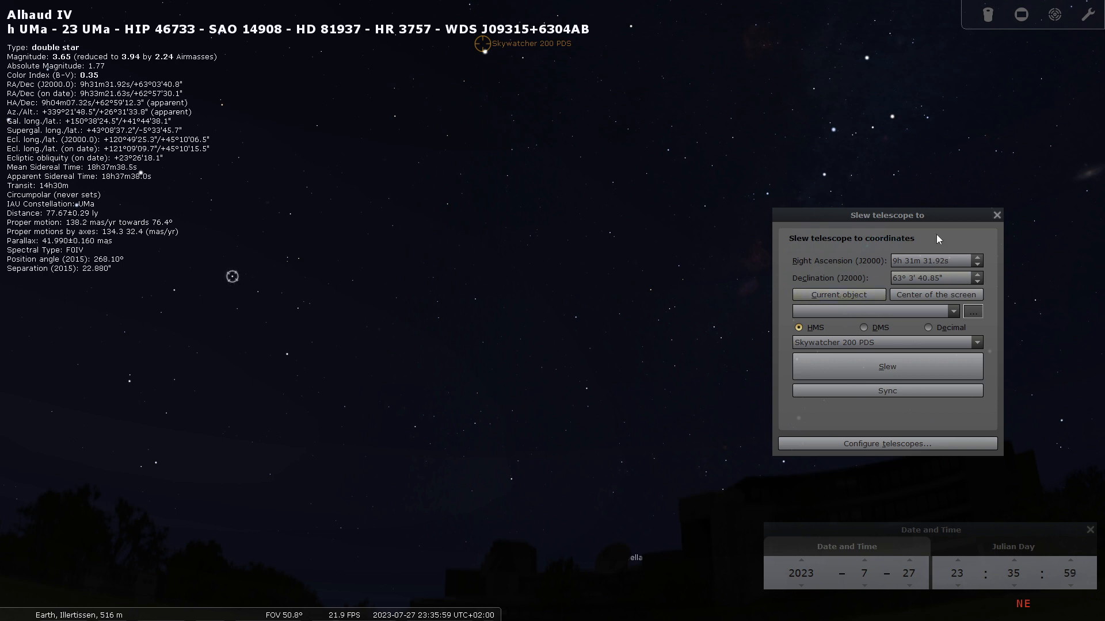
# - Slew the telescope to Alhaud IV and expand the EQMOD HEQ5/6 window to show all its mount settings
pyautogui.click(866, 375)
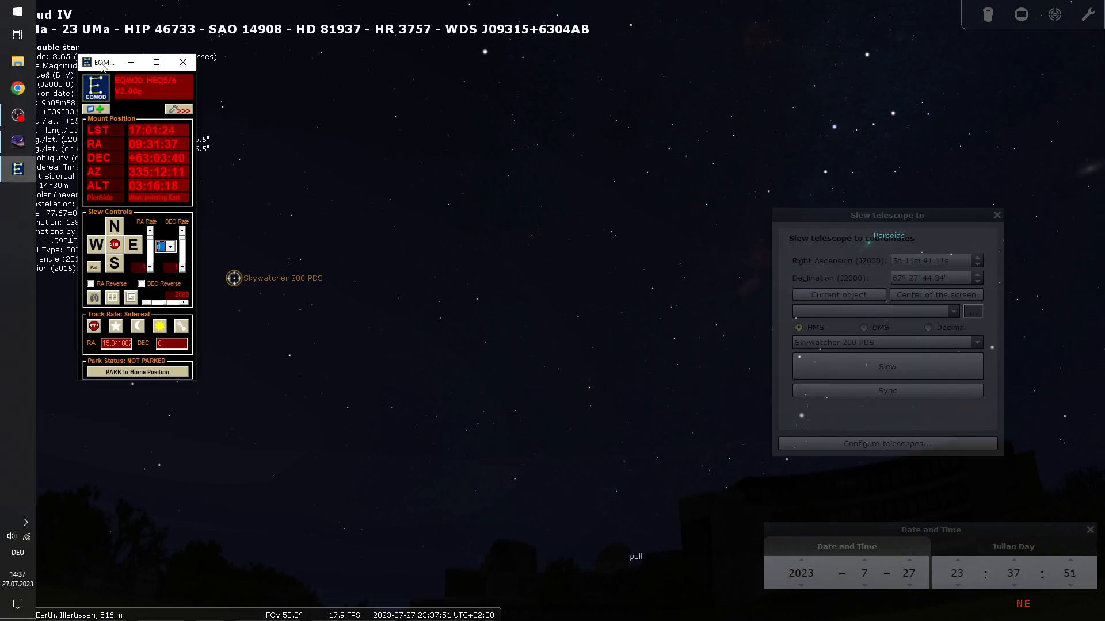
pyautogui.moveTo(97, 65); pyautogui.dragTo(305, 117)
pyautogui.click(387, 163)
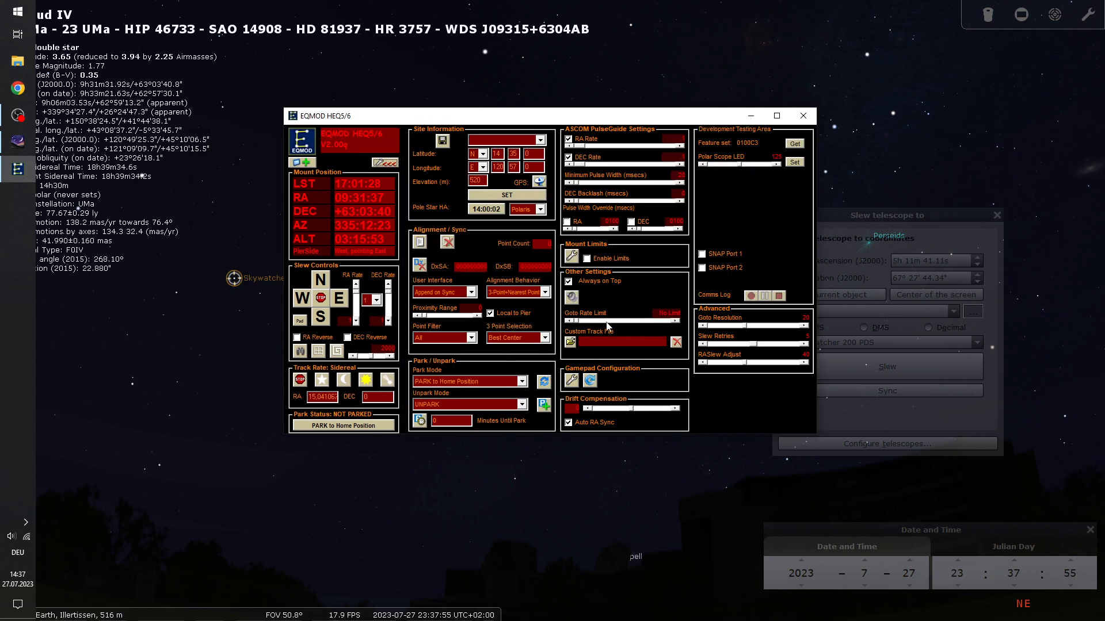
pyautogui.moveTo(585, 123); pyautogui.dragTo(558, 127)
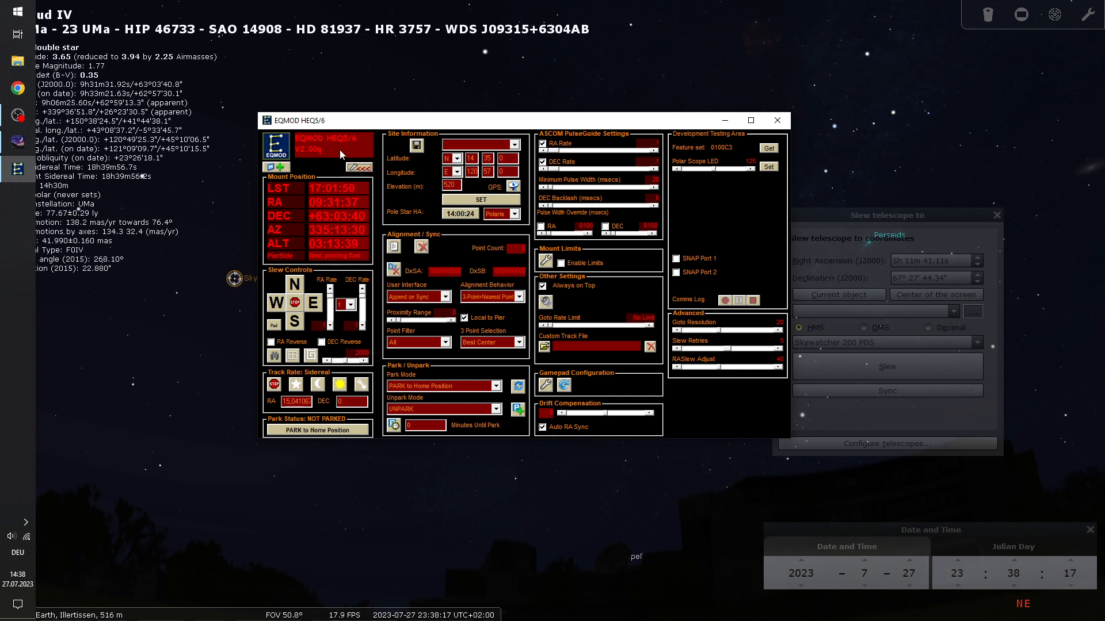
pyautogui.moveTo(347, 121); pyautogui.dragTo(421, 123)
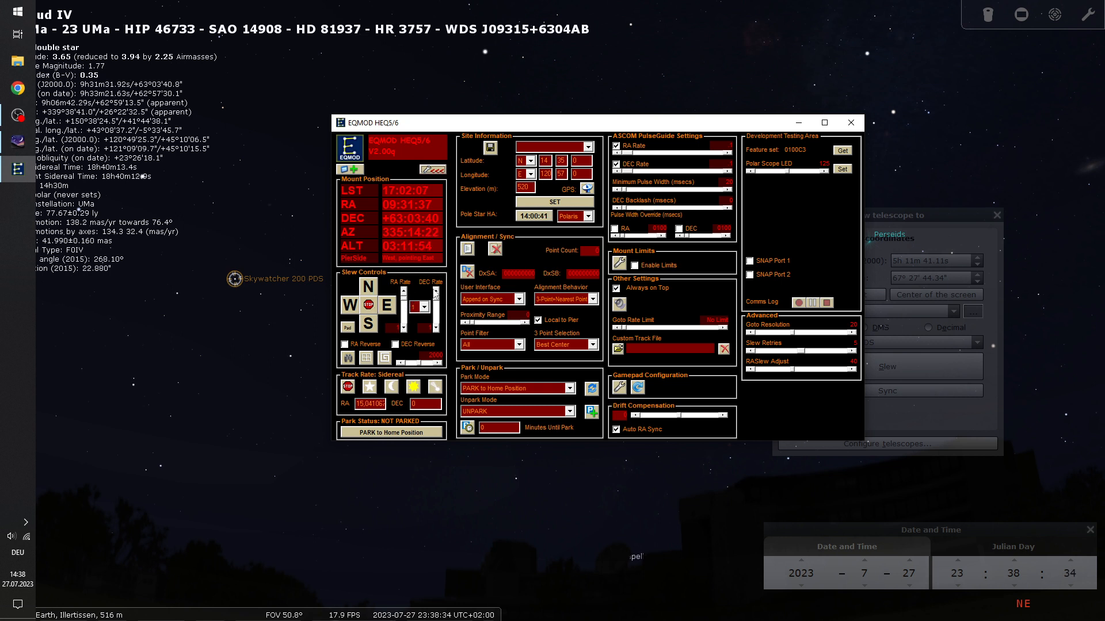
# - Set the EQMOD slew rate preset to 4 and move the mount manually east and north
pyautogui.click(424, 307)
pyautogui.click(418, 344)
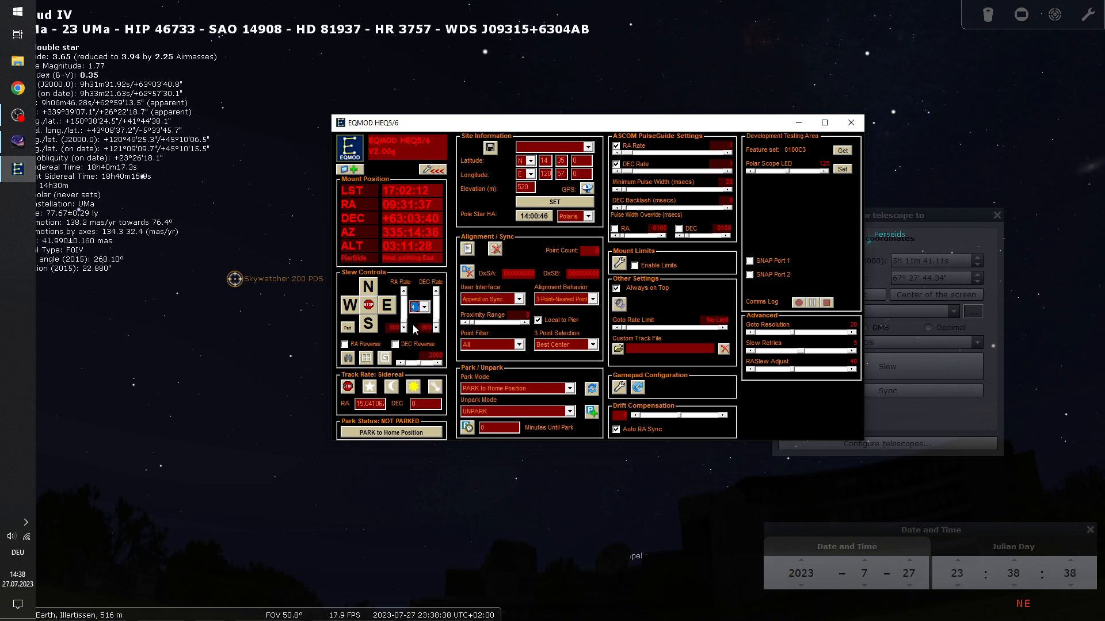
pyautogui.click(424, 308)
pyautogui.click(418, 344)
pyautogui.click(387, 307)
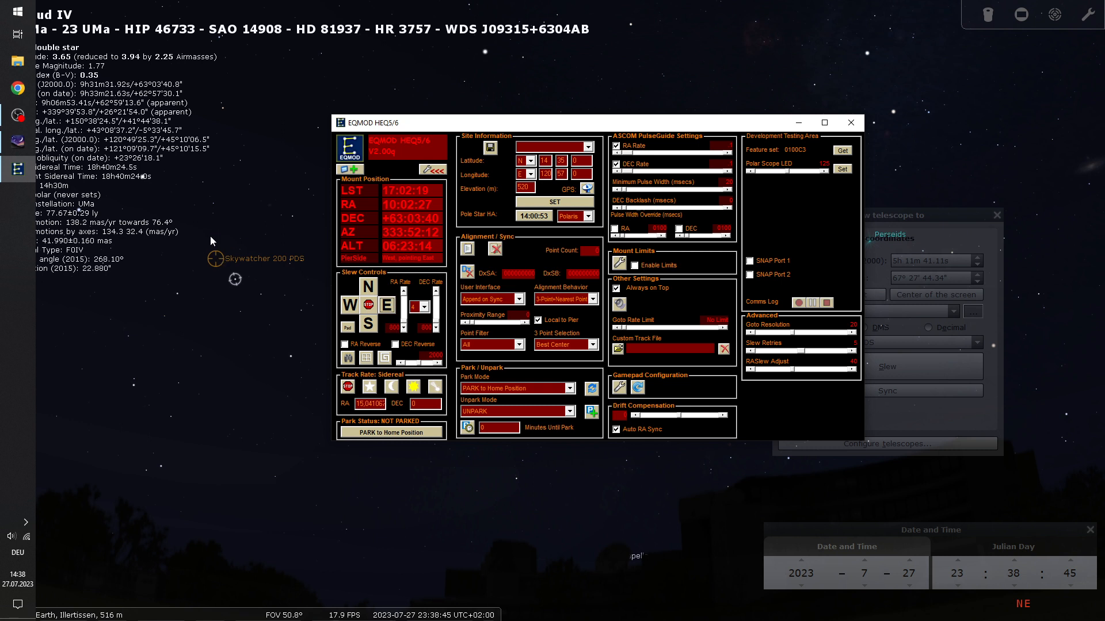
pyautogui.click(369, 290)
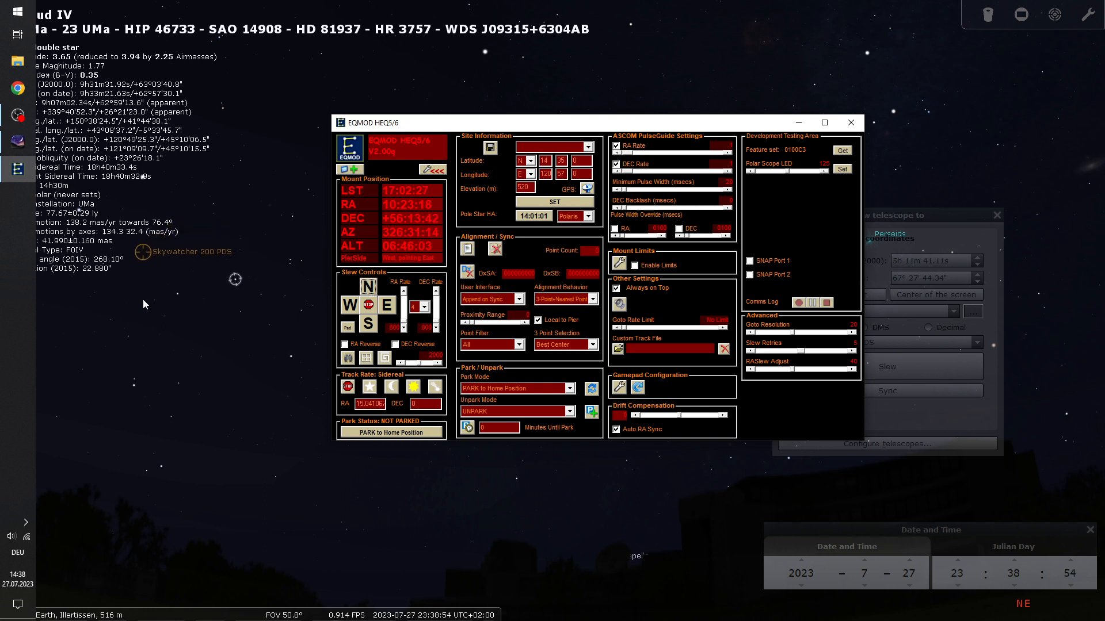
# - Set the slew rate preset back to 1 and minimize the EQMOD window
pyautogui.click(424, 308)
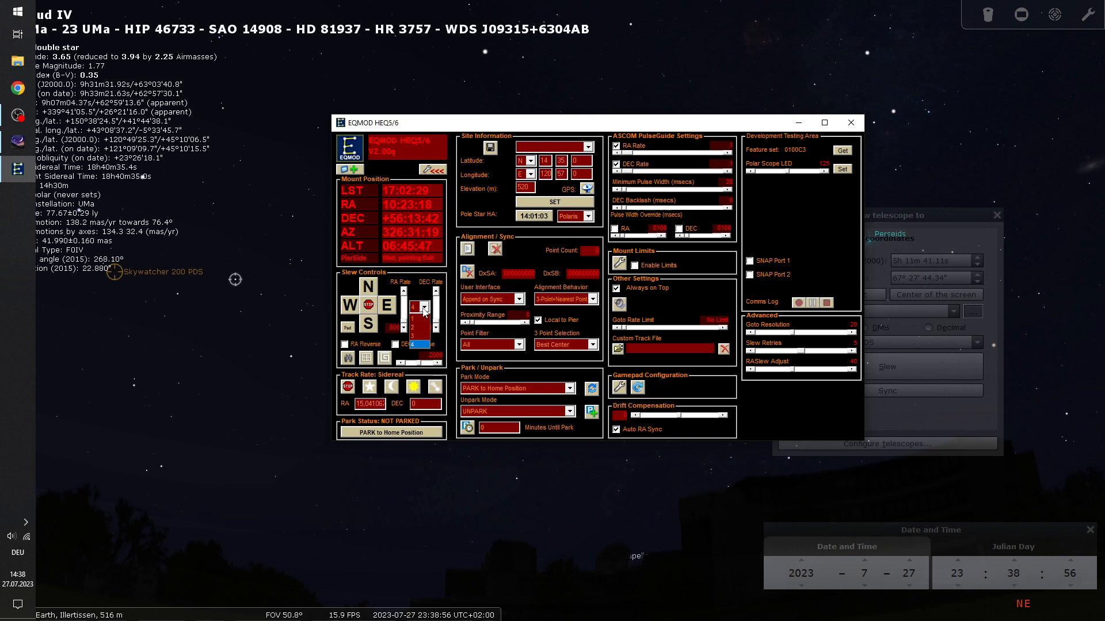
pyautogui.click(414, 317)
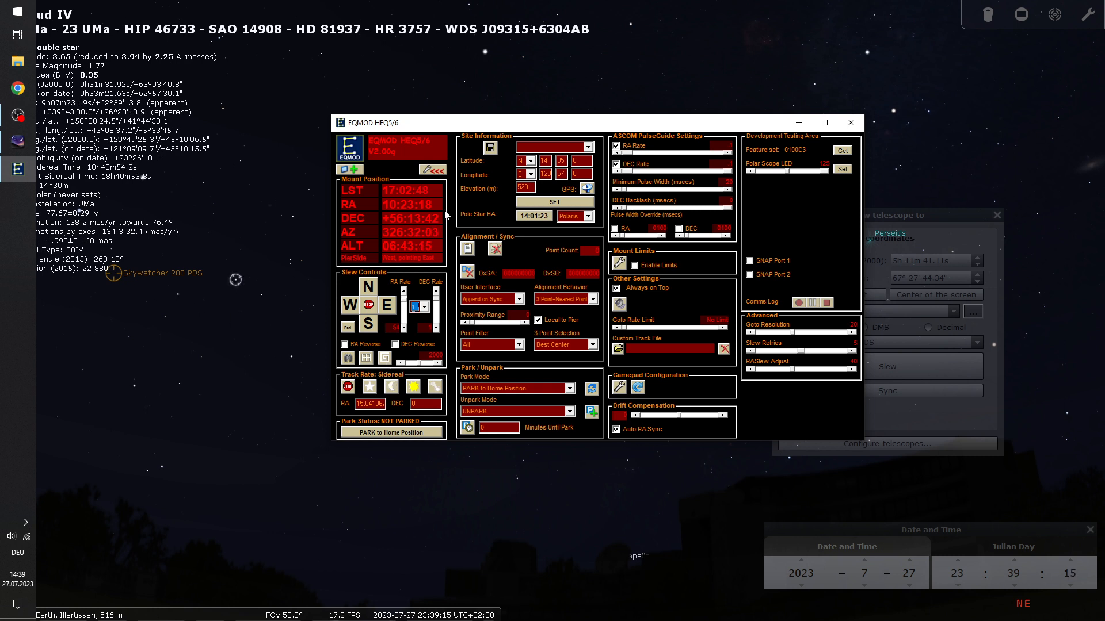
pyautogui.click(798, 123)
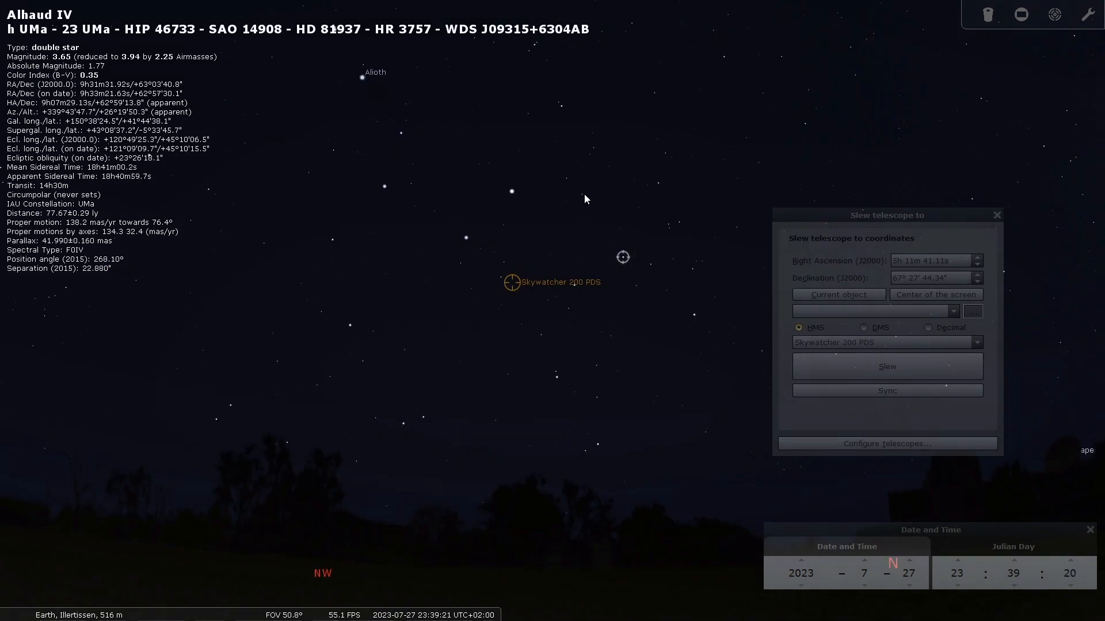
# - Select the star Alioth, load its coordinates as the target and slew the telescope to it
pyautogui.click(362, 78)
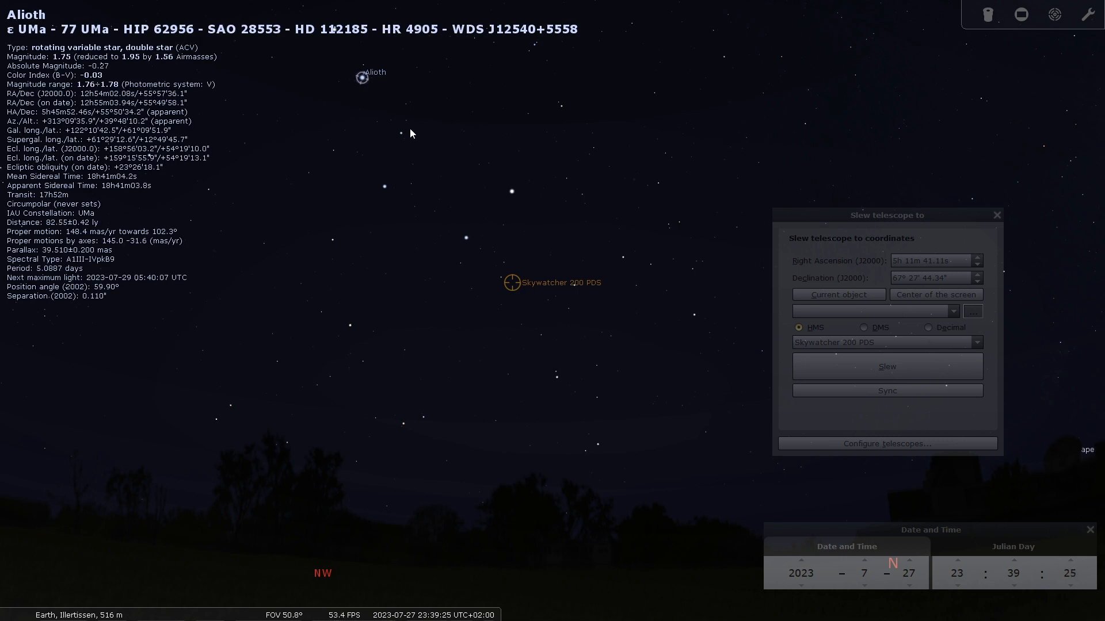
pyautogui.click(831, 294)
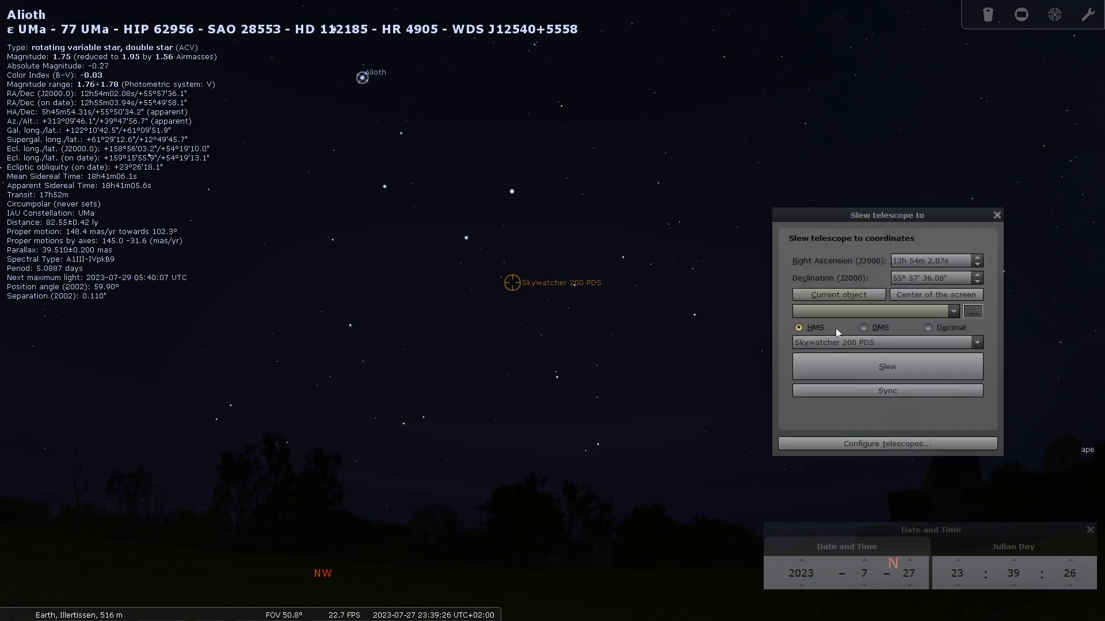
pyautogui.click(837, 363)
# - Start a spiral search around Alioth from the EQMOD slew controls with the star kept in view
pyautogui.moveTo(423, 116); pyautogui.dragTo(606, 254)
pyautogui.scroll(6, 554, 229)
pyautogui.moveTo(519, 143); pyautogui.dragTo(523, 316)
pyautogui.scroll(2, 524, 314)
pyautogui.moveTo(479, 191); pyautogui.dragTo(544, 294)
pyautogui.scroll(2, 492, 278)
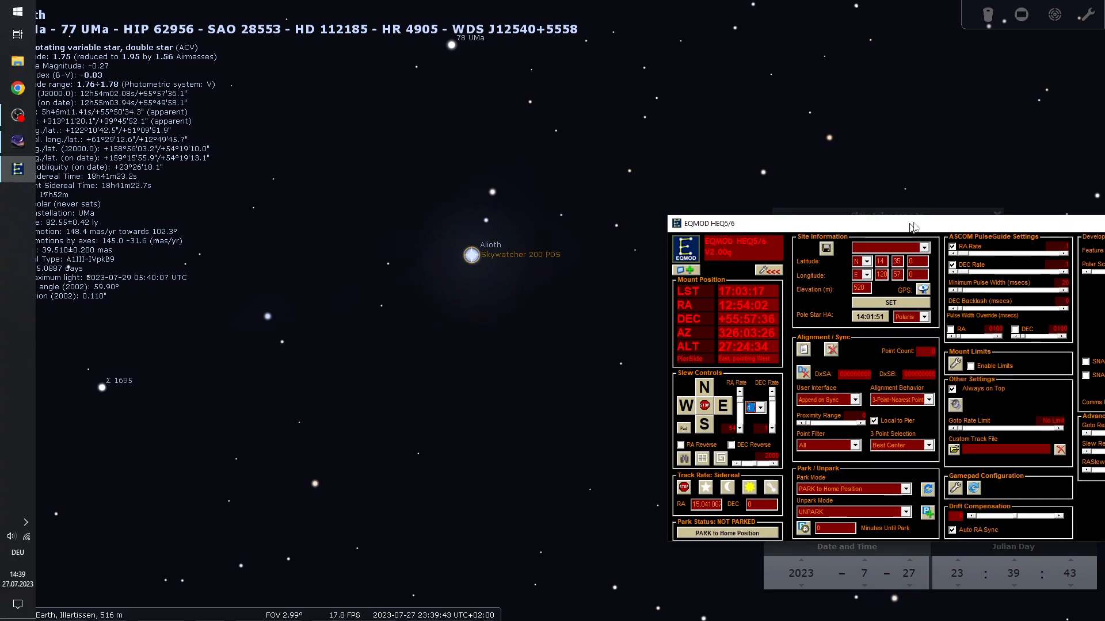
pyautogui.moveTo(913, 227); pyautogui.dragTo(968, 176)
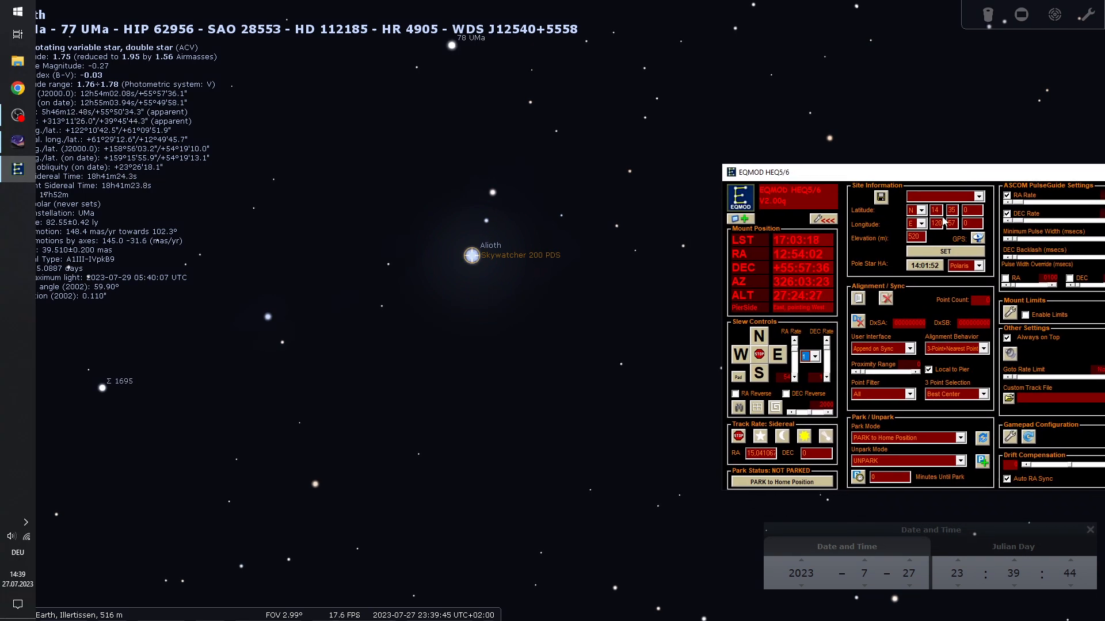
pyautogui.click(776, 408)
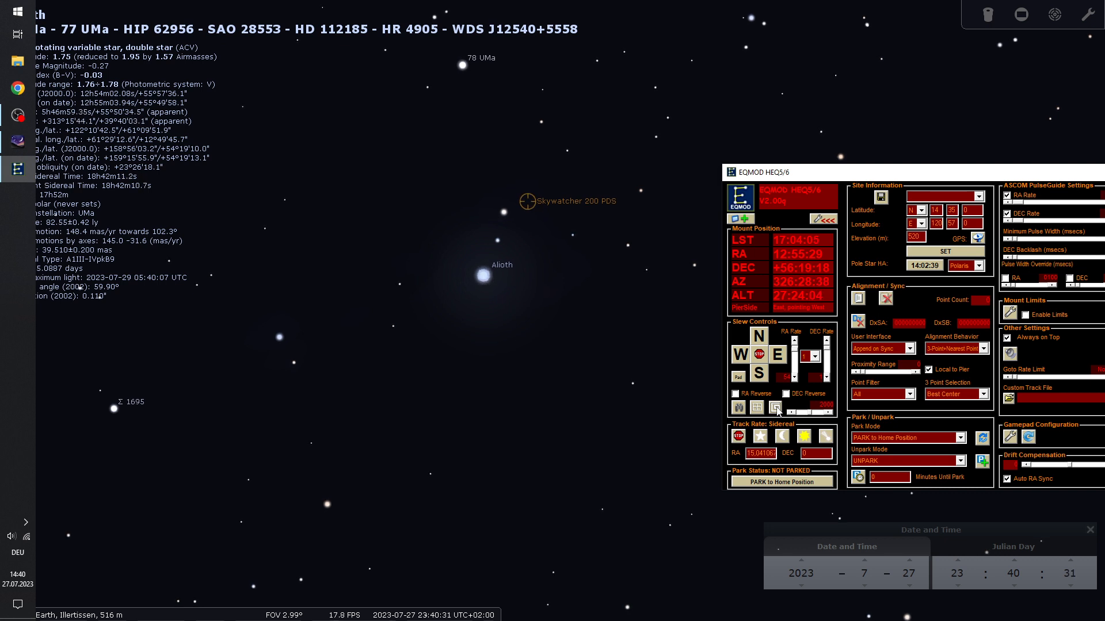
# - Try the Lunar and Solar track rates in EQMOD and stop the mount's tracking
pyautogui.moveTo(914, 175); pyautogui.dragTo(621, 151)
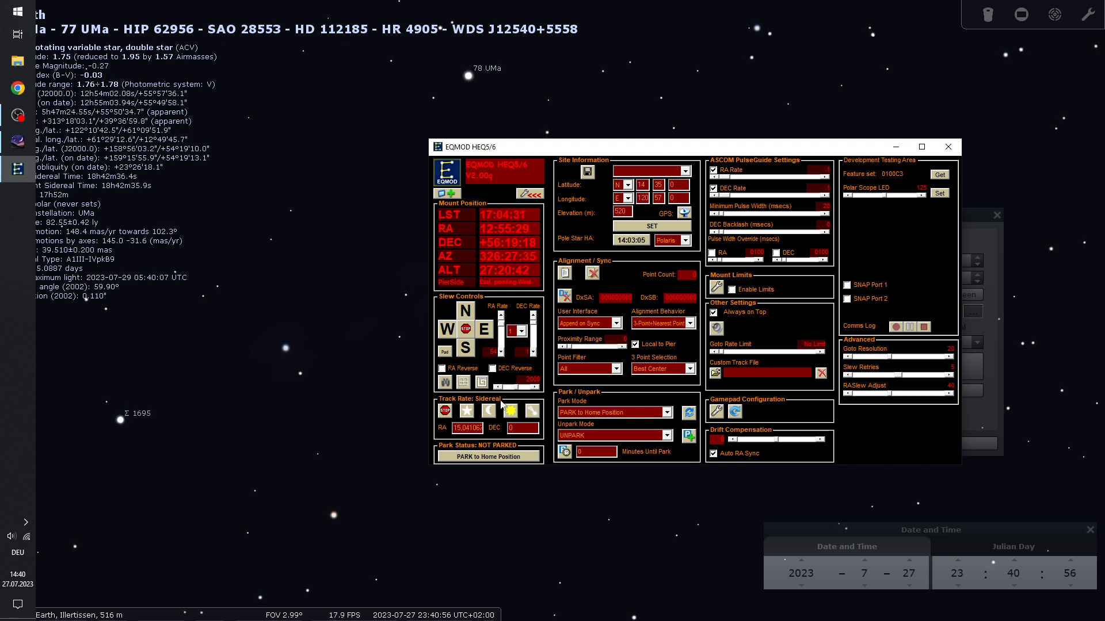
pyautogui.click(489, 412)
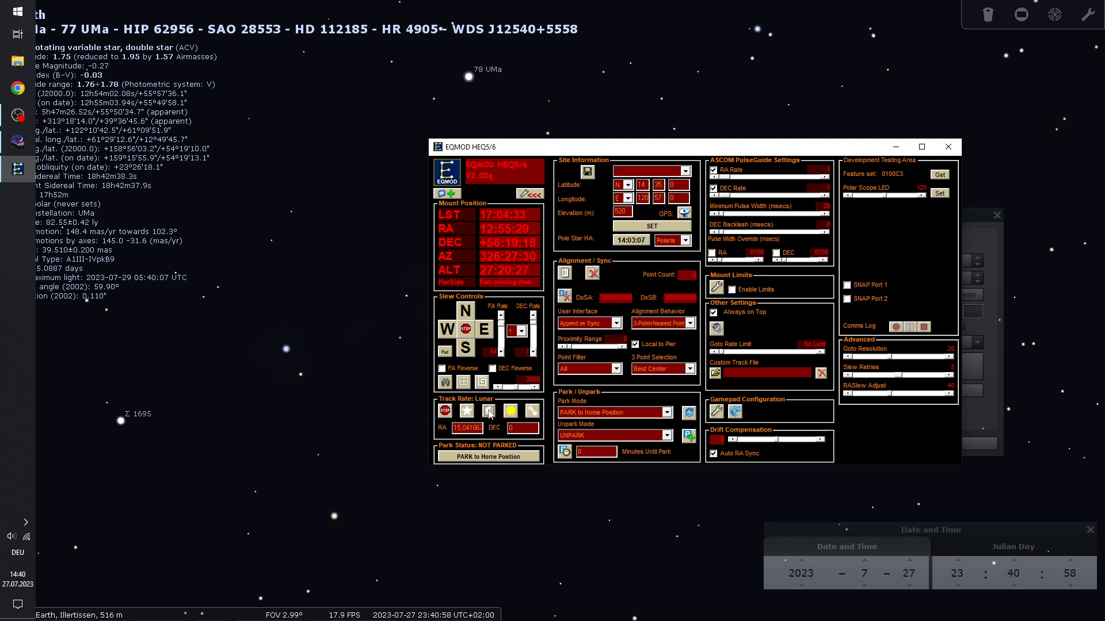
pyautogui.click(511, 412)
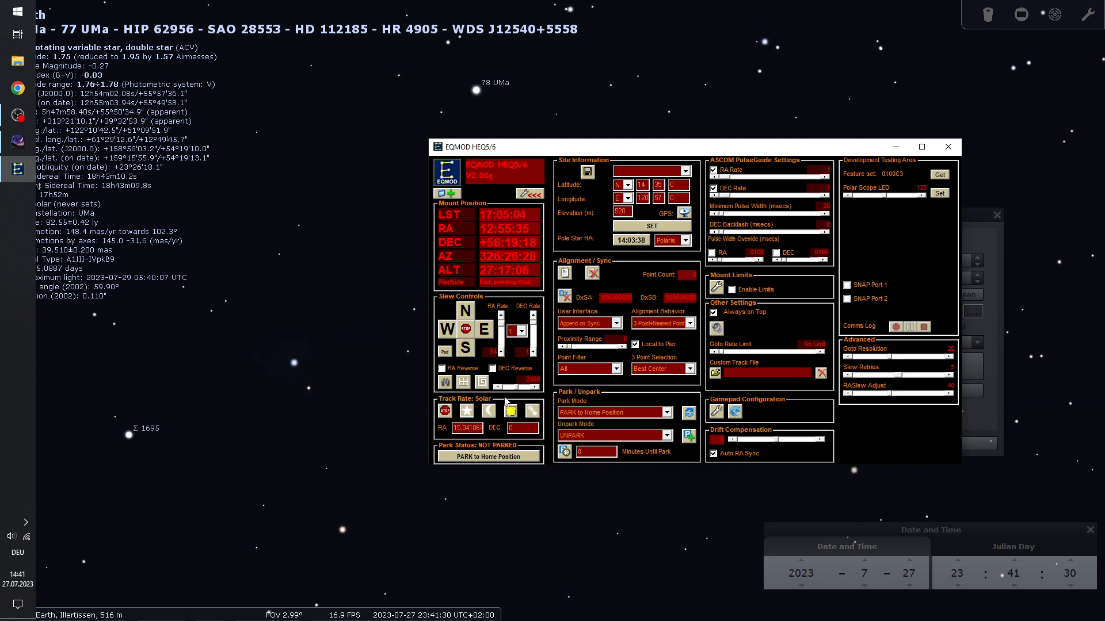
pyautogui.click(446, 412)
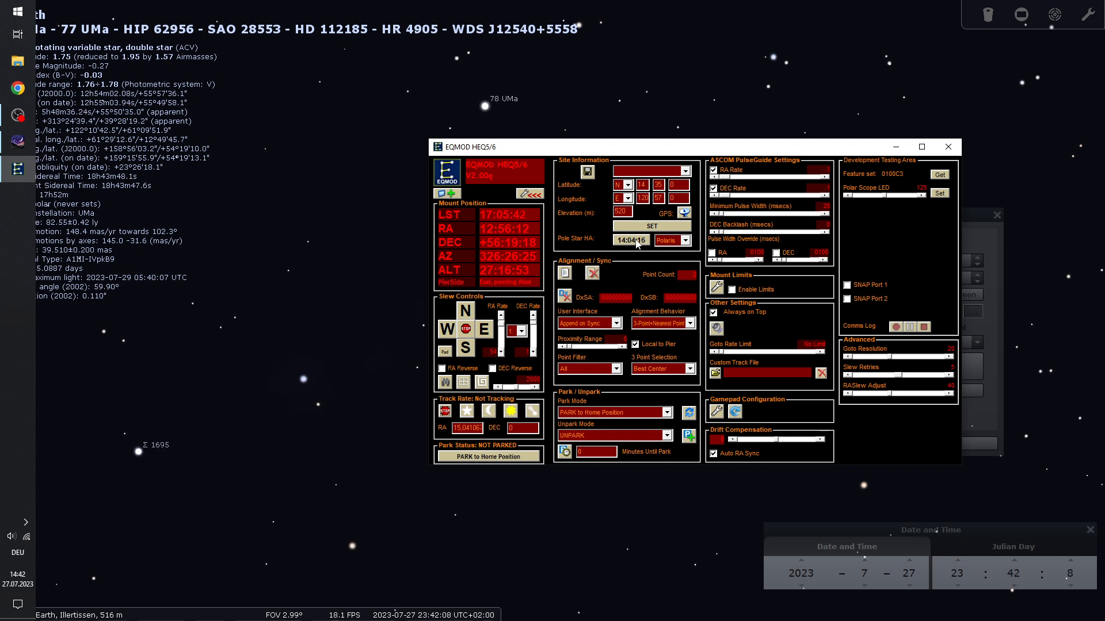
# - Minimize the EQMOD window and slew the telescope back to Alioth
pyautogui.moveTo(599, 151); pyautogui.dragTo(609, 167)
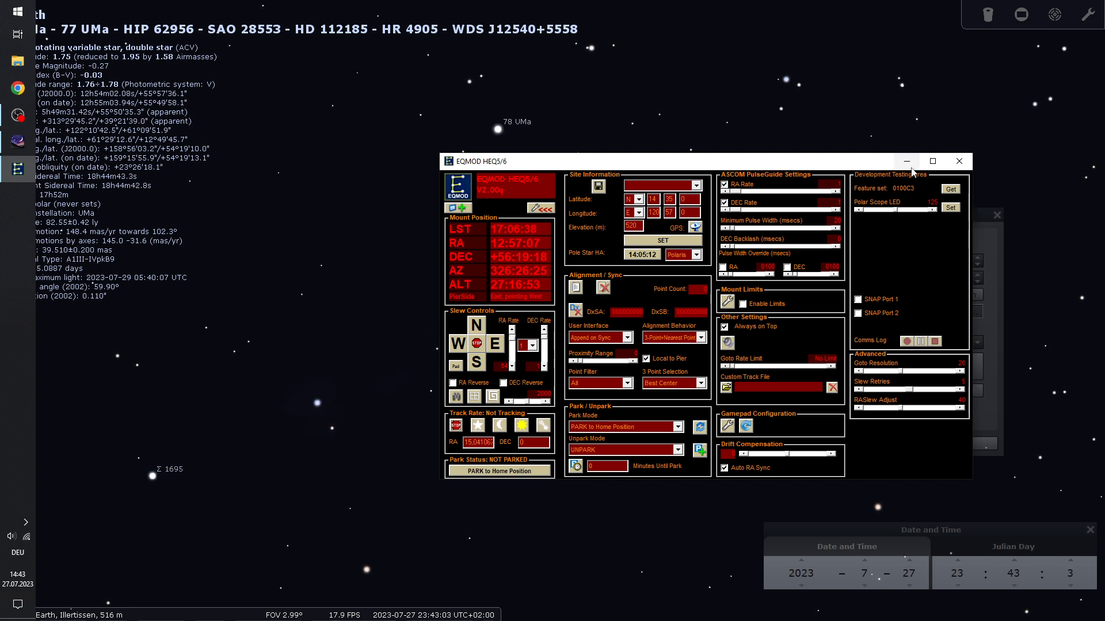
pyautogui.click(907, 161)
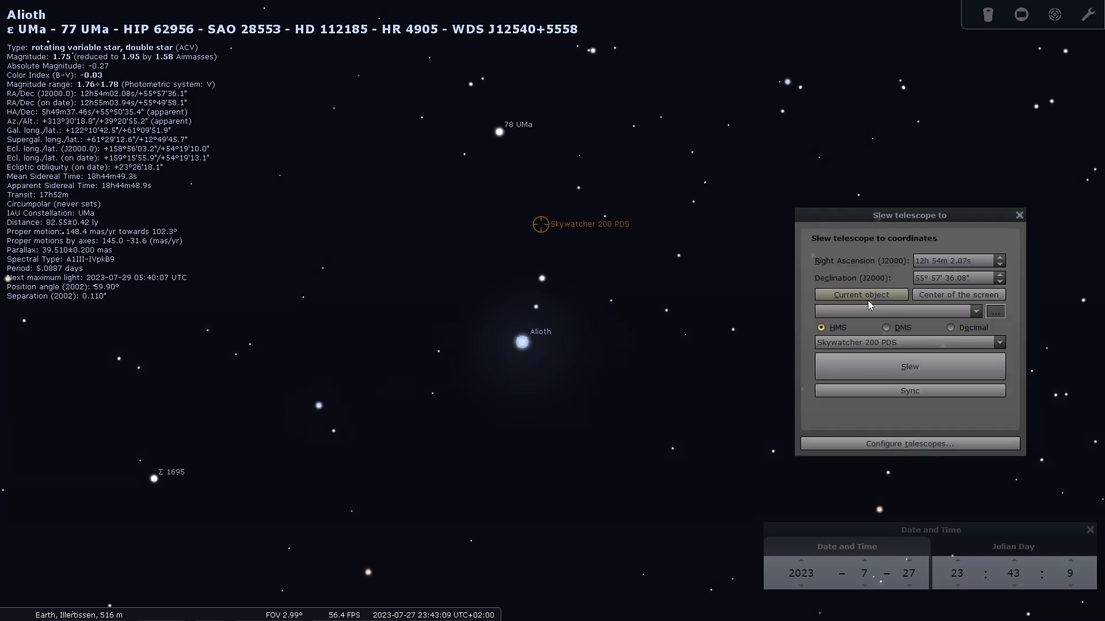
pyautogui.click(839, 367)
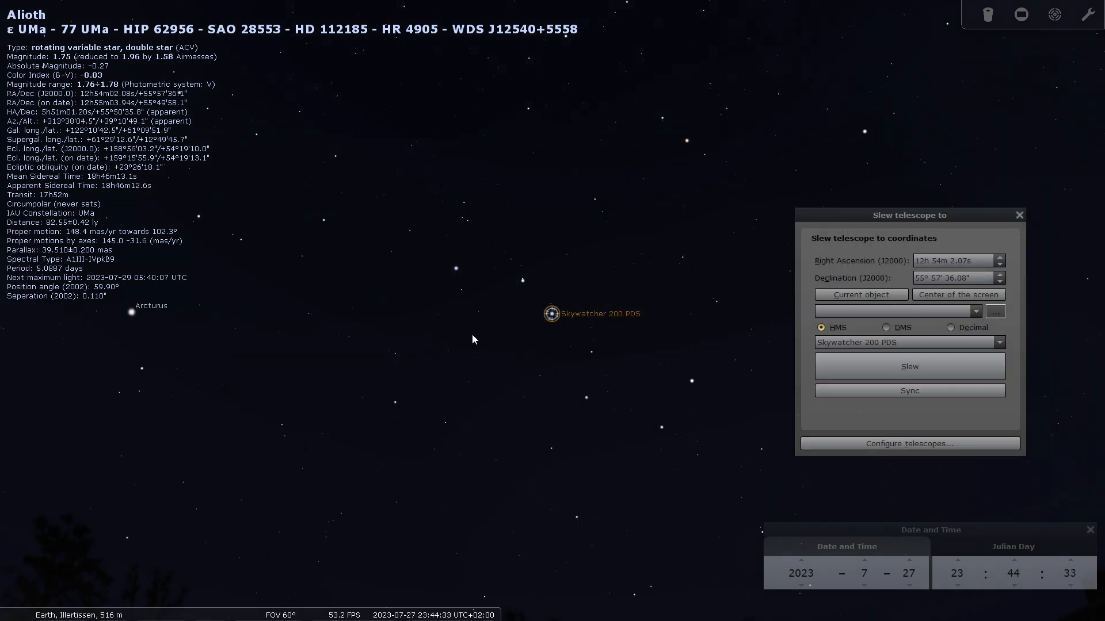
# - Slew the telescope to the star Sadalsuud in the southeastern sky and sync the mount on it
pyautogui.scroll(-3, 472, 336)
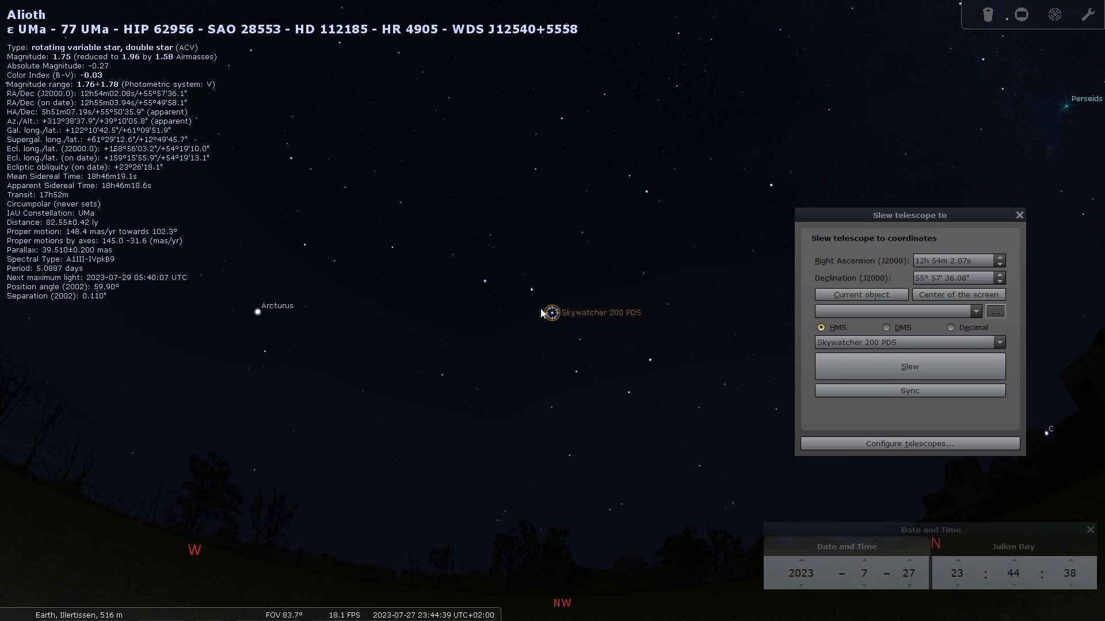
pyautogui.scroll(-3, 576, 315)
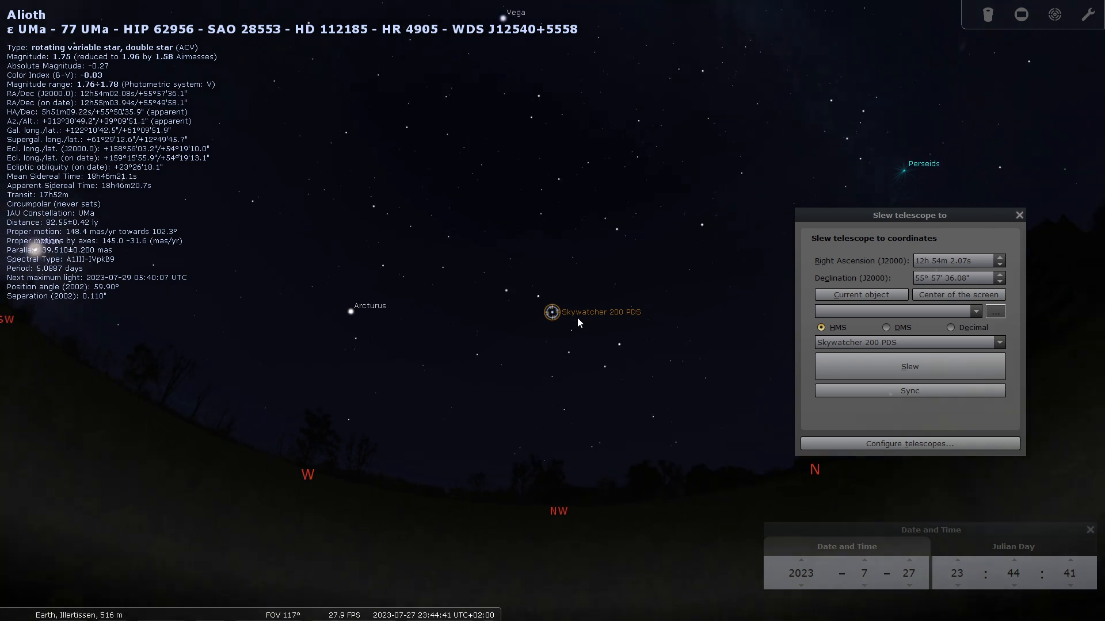
pyautogui.scroll(2, 577, 318)
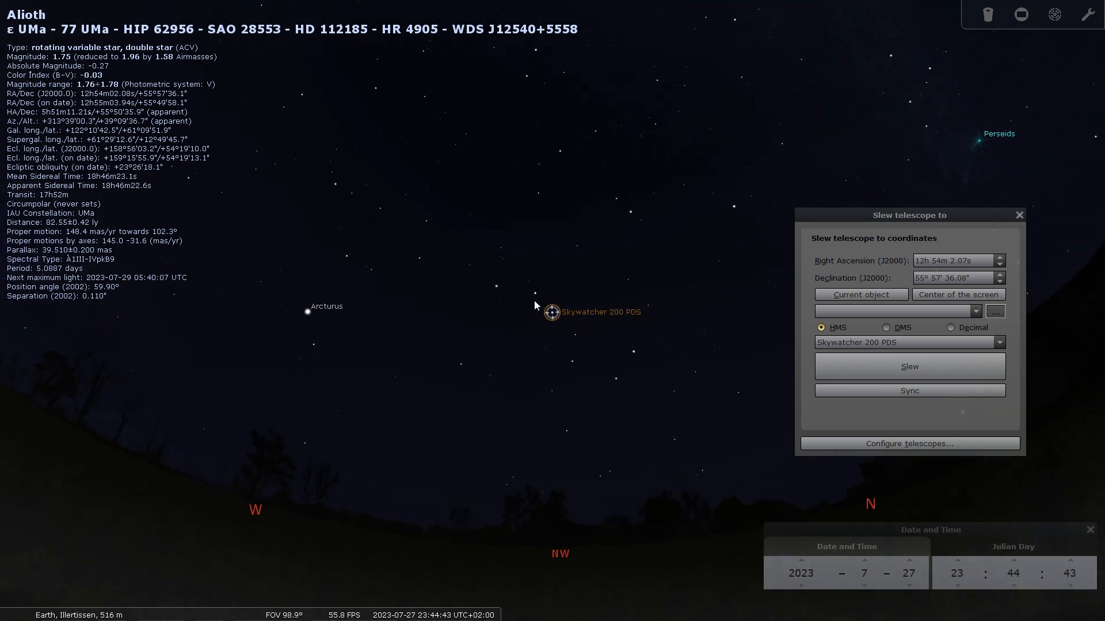
pyautogui.moveTo(363, 326); pyautogui.dragTo(753, 241)
pyautogui.moveTo(364, 248); pyautogui.dragTo(779, 206)
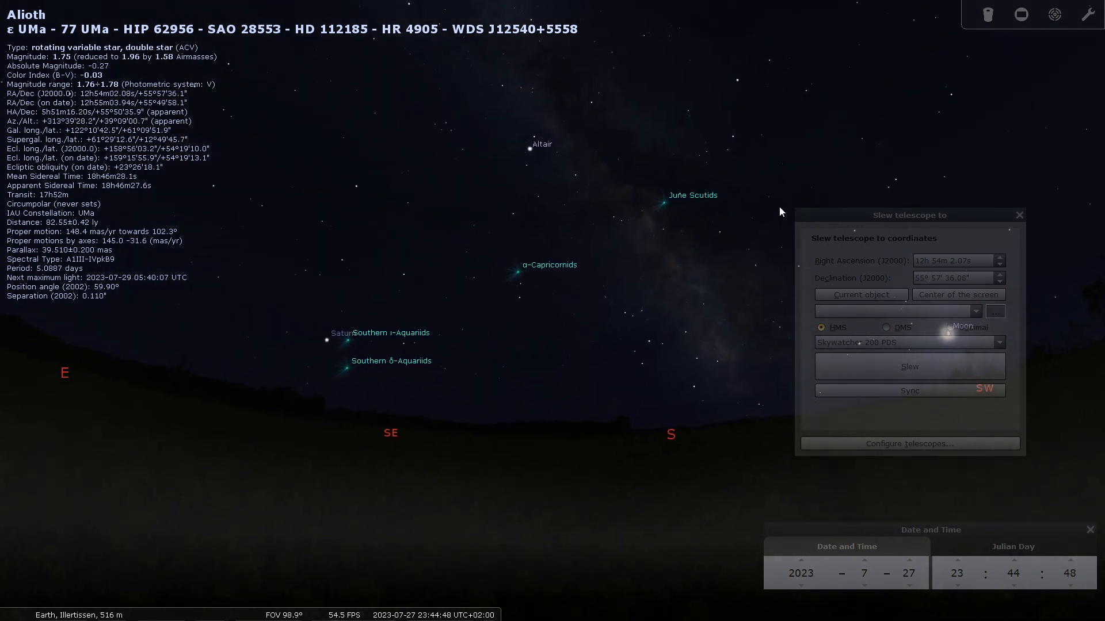
pyautogui.click(404, 274)
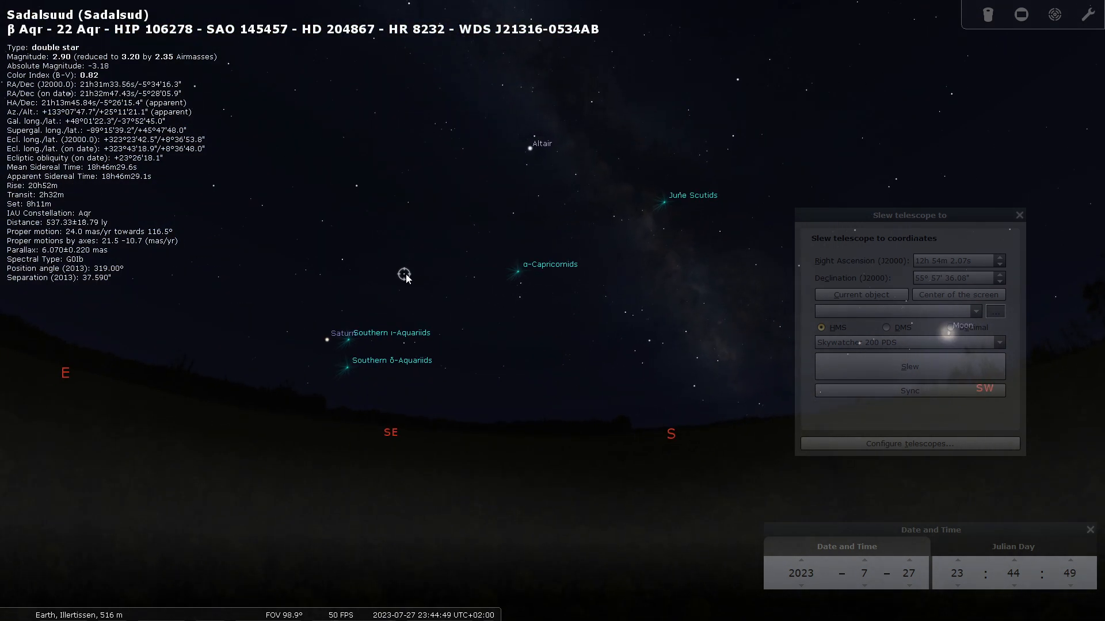
pyautogui.click(836, 293)
pyautogui.click(868, 367)
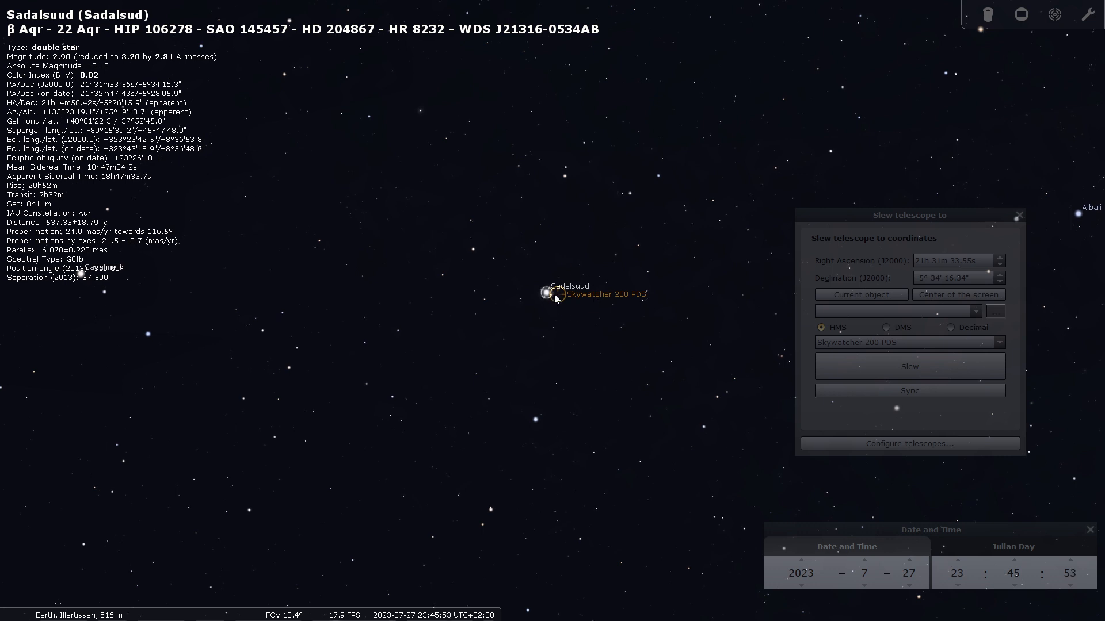
pyautogui.click(872, 391)
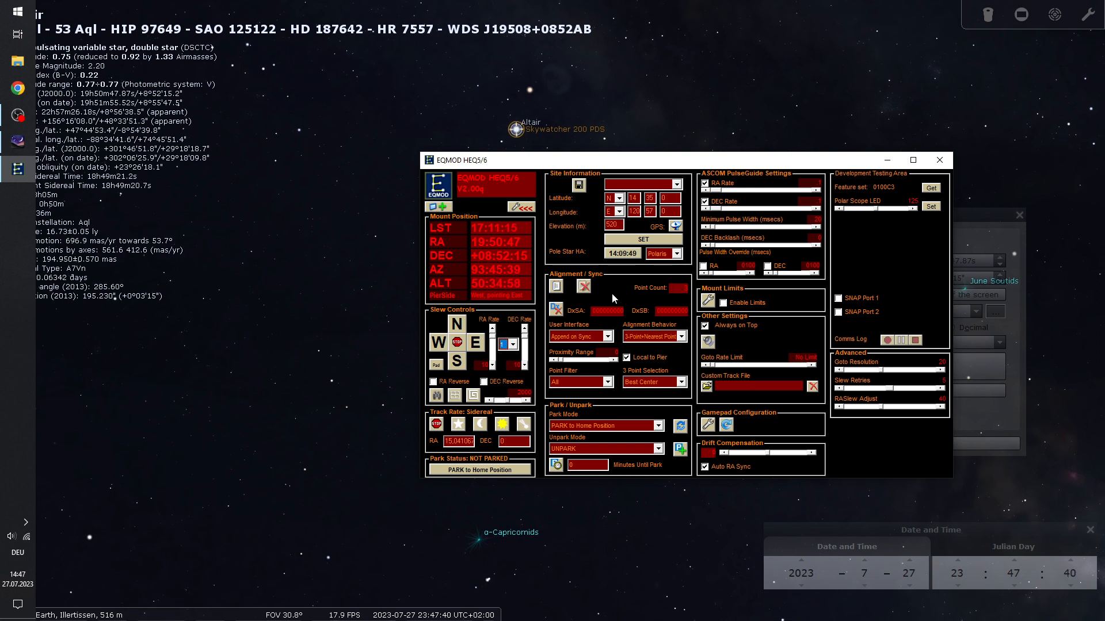
# - Review the EQMOD alignment behavior options, keeping 3-Point+Nearest Point, and examine the sound settings
pyautogui.click(681, 337)
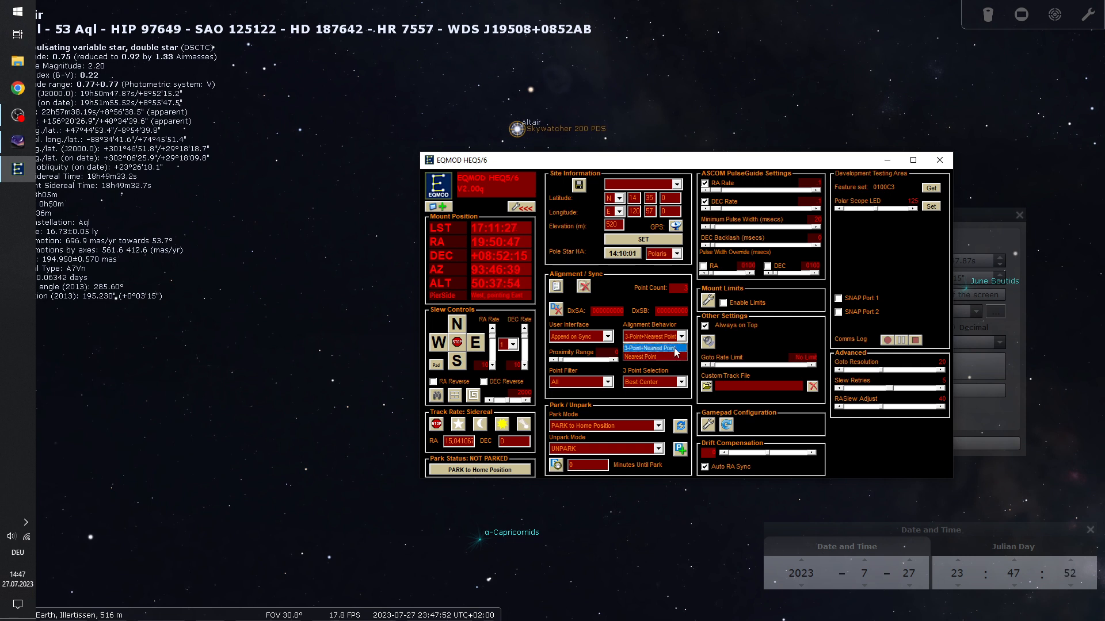
pyautogui.click(655, 348)
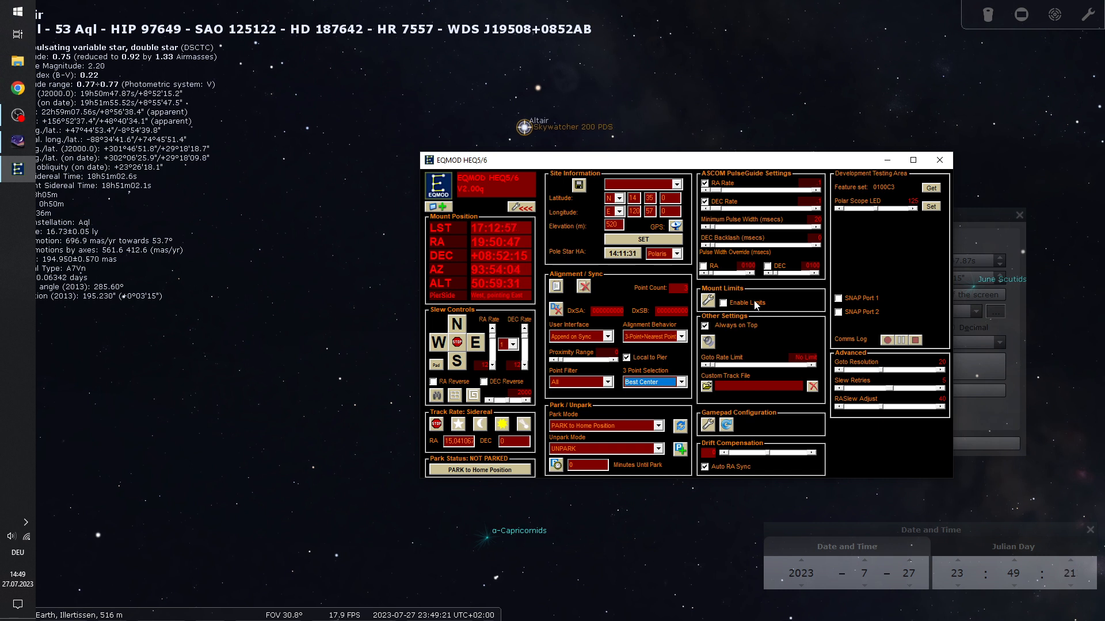
pyautogui.click(708, 343)
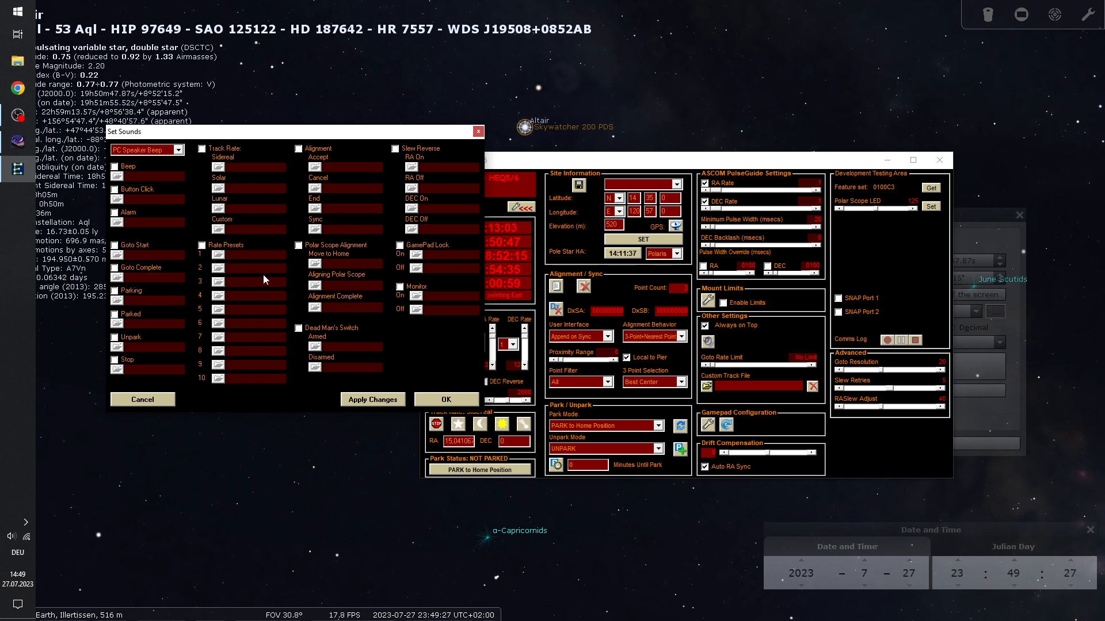
pyautogui.click(478, 133)
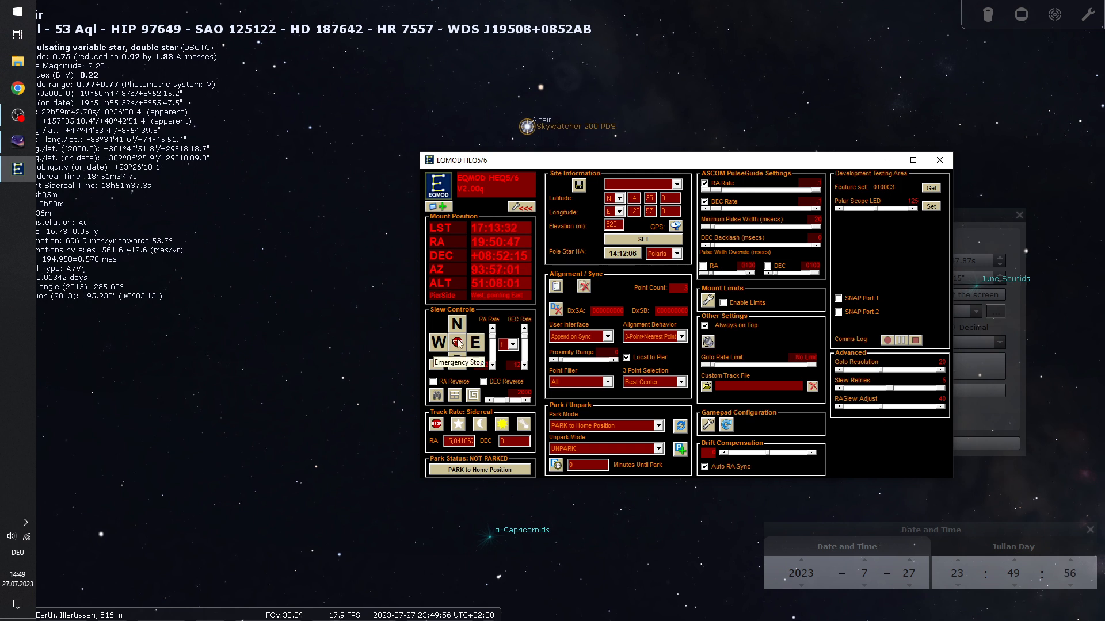
# - Examine the button assignments and joystick options in the gamepad configuration and leave it without applying changes
pyautogui.click(708, 426)
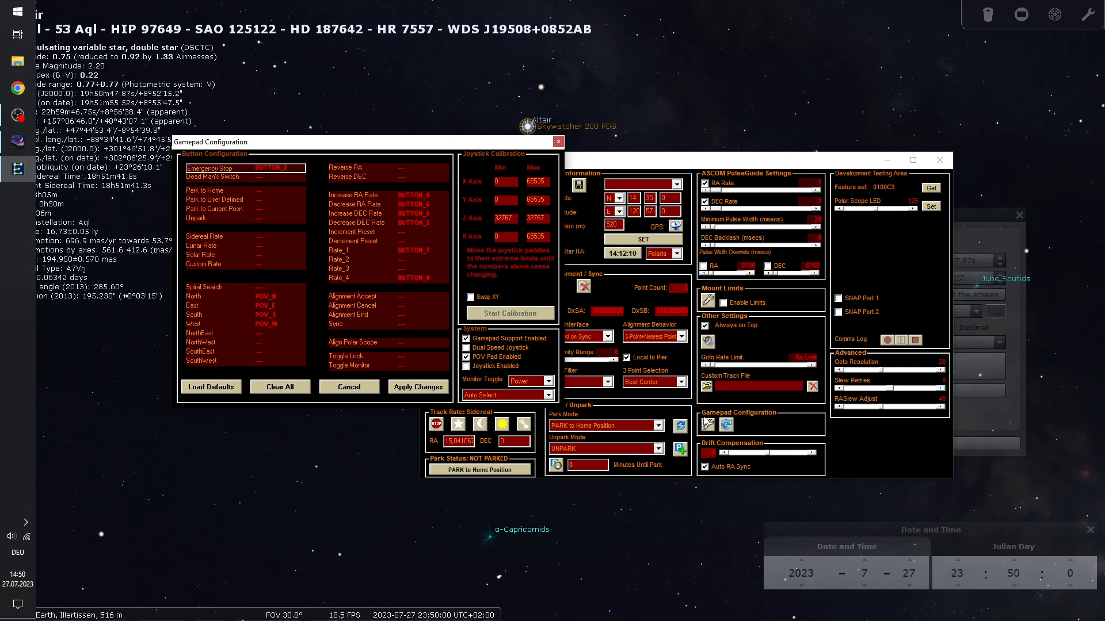
pyautogui.moveTo(446, 144); pyautogui.dragTo(457, 170)
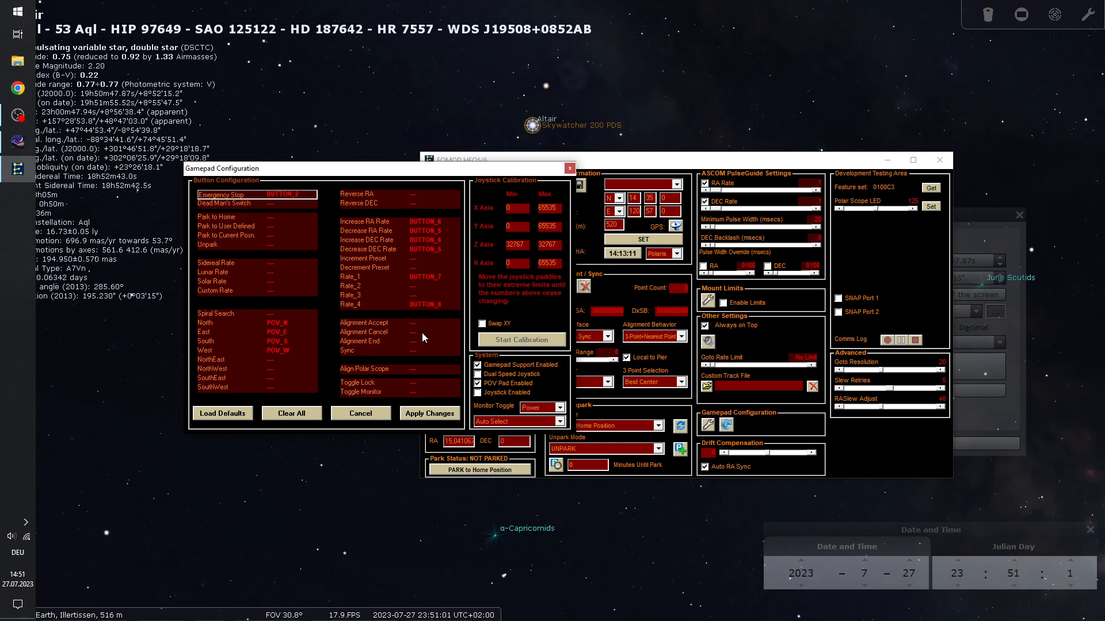
pyautogui.click(370, 413)
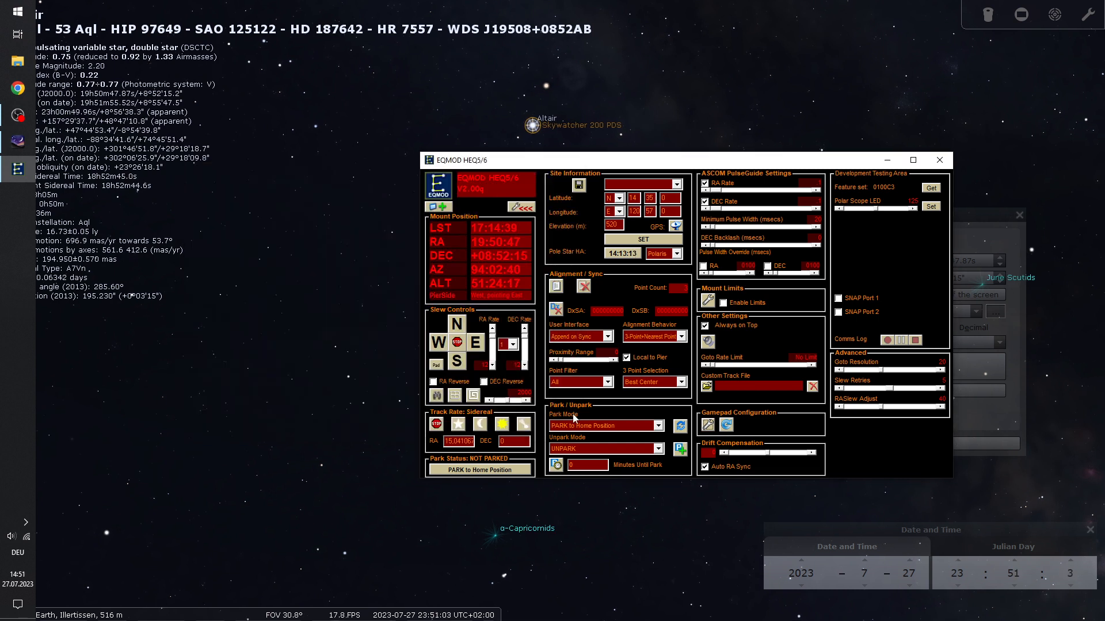